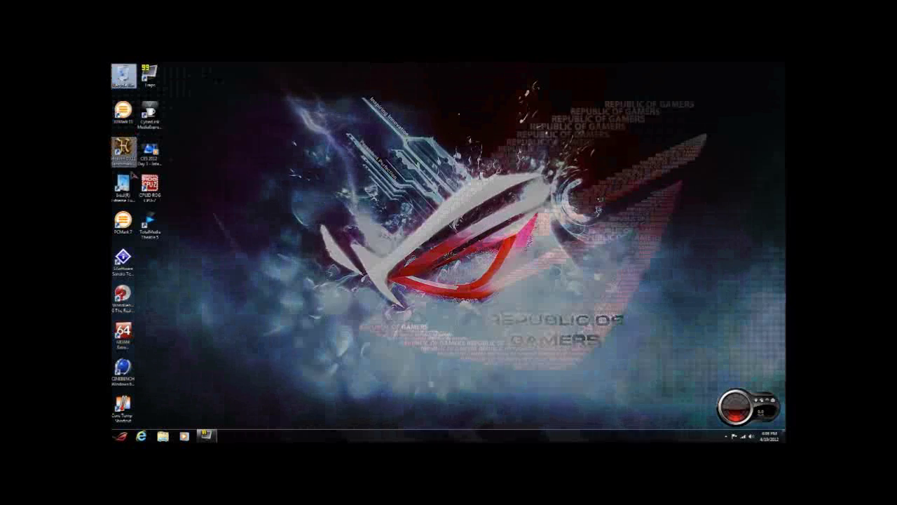
# View the processor details in CPU-Z and close it.
pyautogui.click(149, 187)
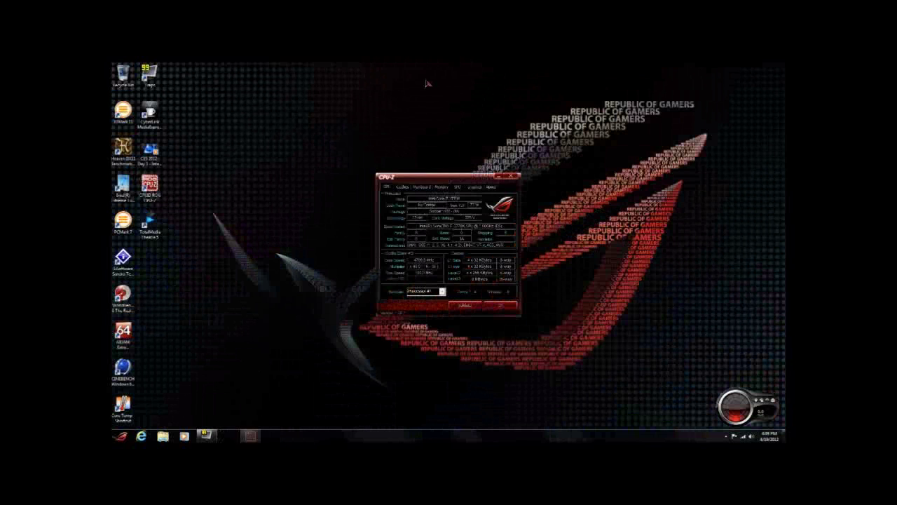
pyautogui.click(513, 177)
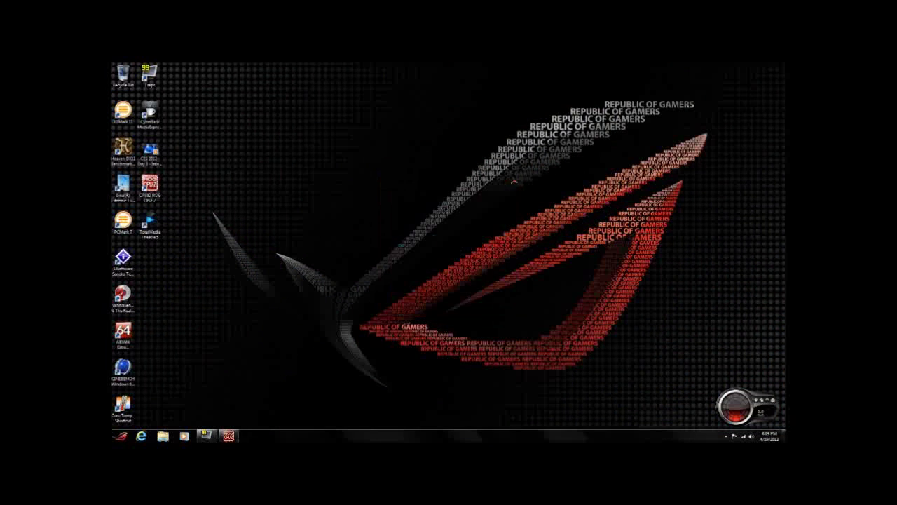
# Move the ROG GameFirst gadget away from the desktop corner and open its settings window.
pyautogui.moveTo(734, 412); pyautogui.dragTo(651, 221)
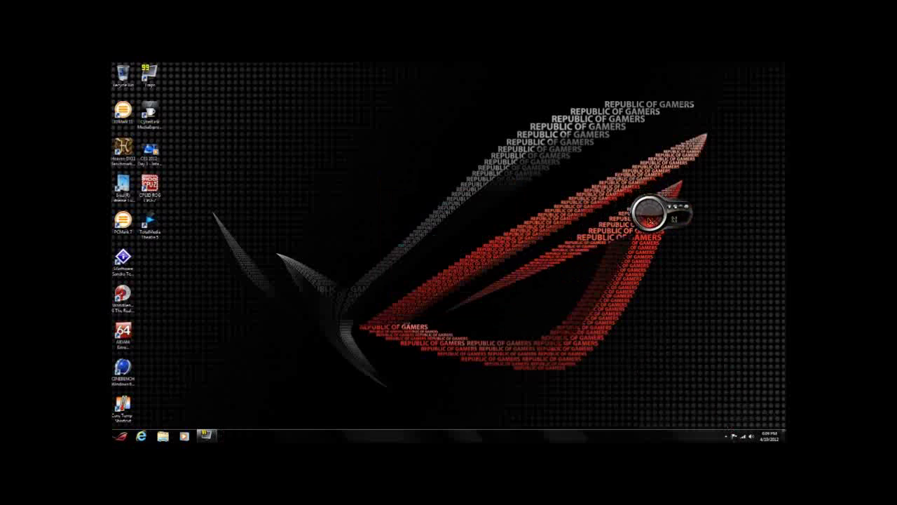
pyautogui.rightClick(648, 219)
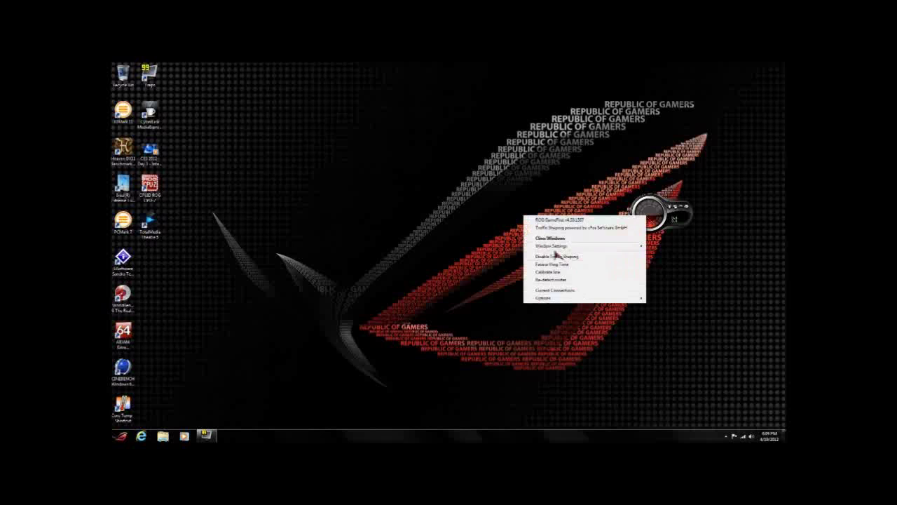
pyautogui.moveTo(580, 302)
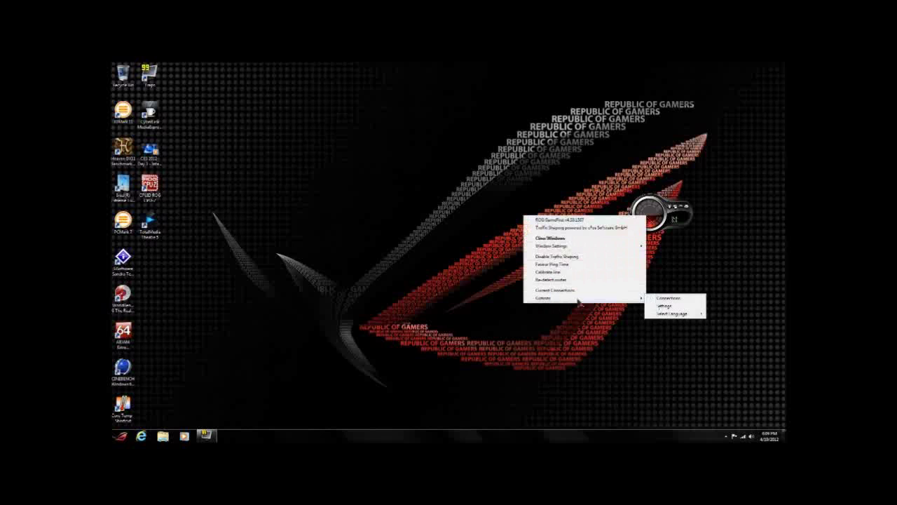
pyautogui.click(664, 306)
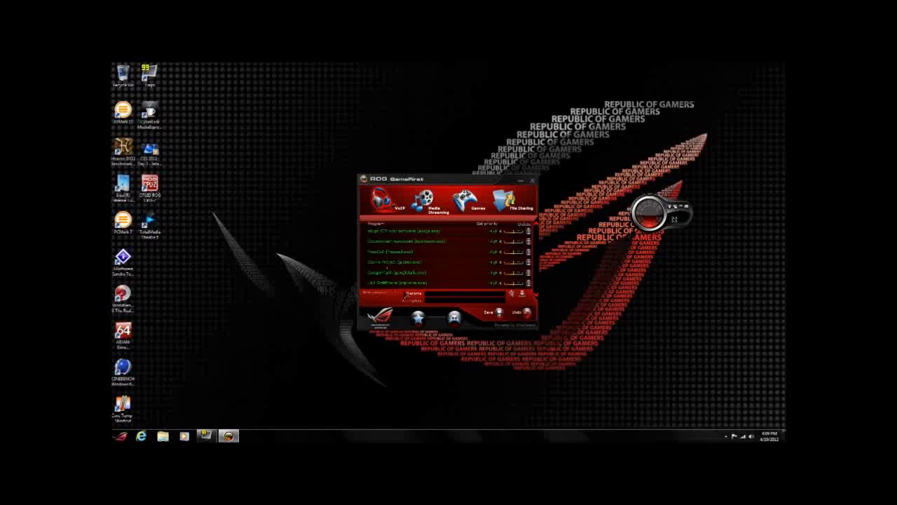
# Look through the program priorities in GameFirst's VoIP and Media Streaming categories.
pyautogui.click(532, 298)
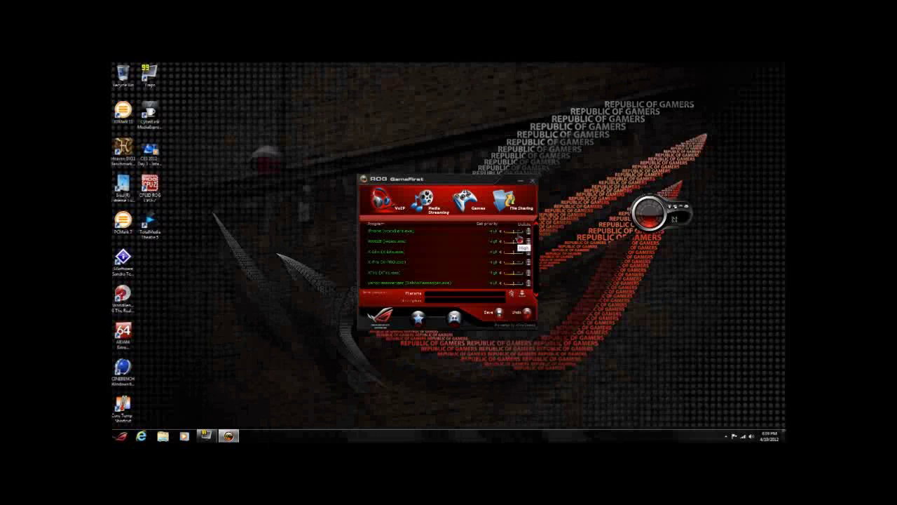
pyautogui.click(433, 208)
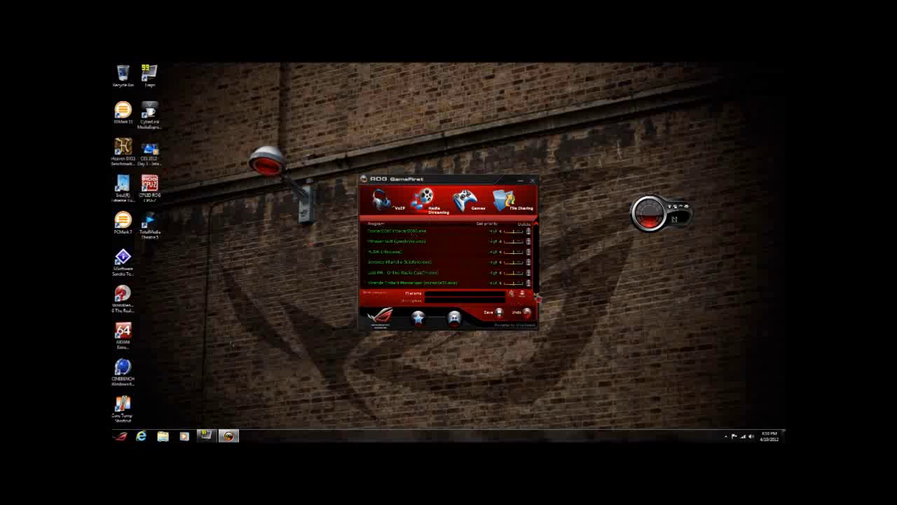
pyautogui.scroll(-2, 537, 298)
pyautogui.scroll(-2, 537, 298)
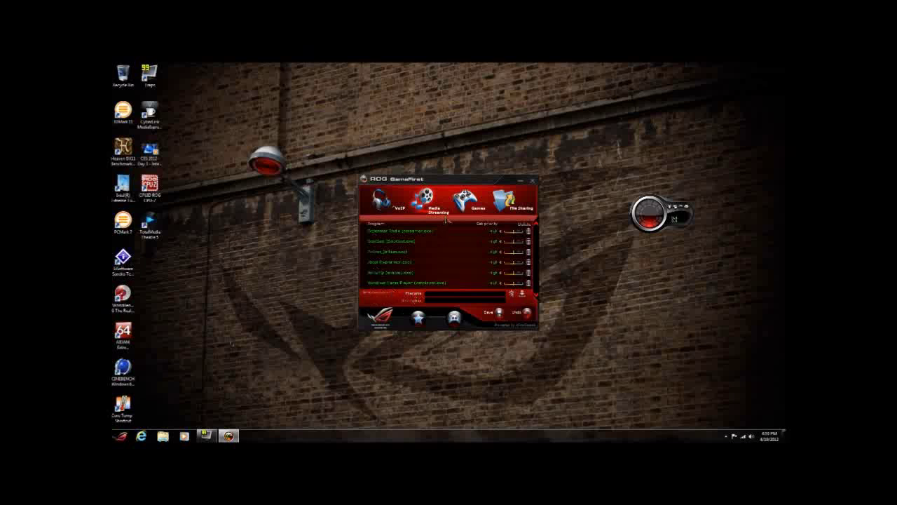
# Examine which programs and priority levels are listed in the Games category.
pyautogui.click(462, 201)
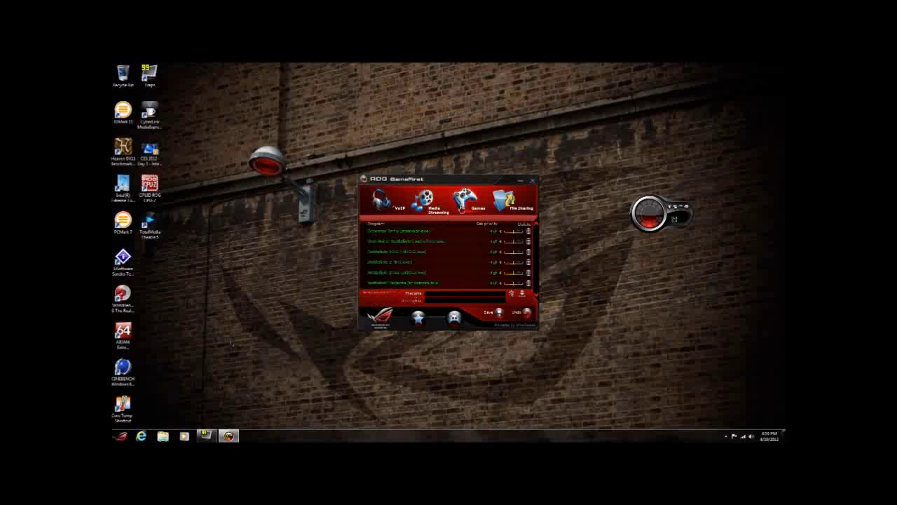
pyautogui.click(536, 295)
pyautogui.click(535, 294)
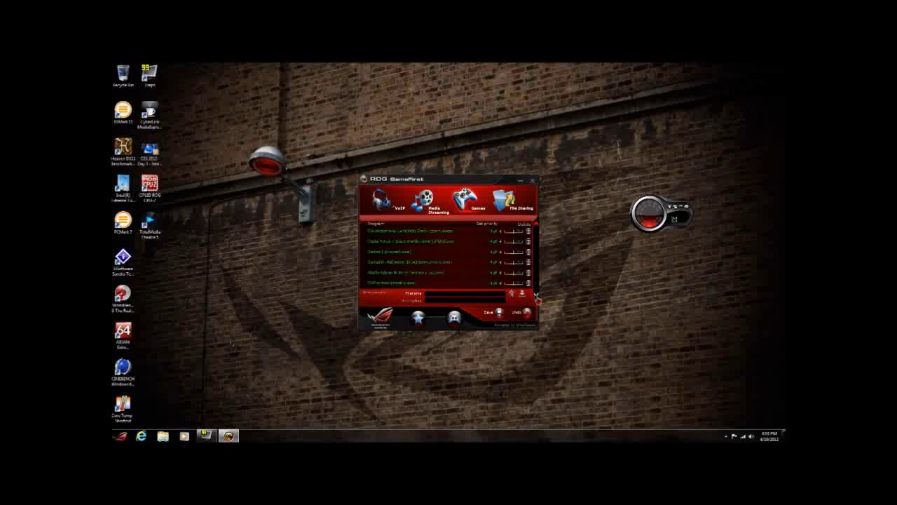
pyautogui.click(535, 295)
pyautogui.click(535, 295)
pyautogui.click(536, 295)
pyautogui.click(536, 295)
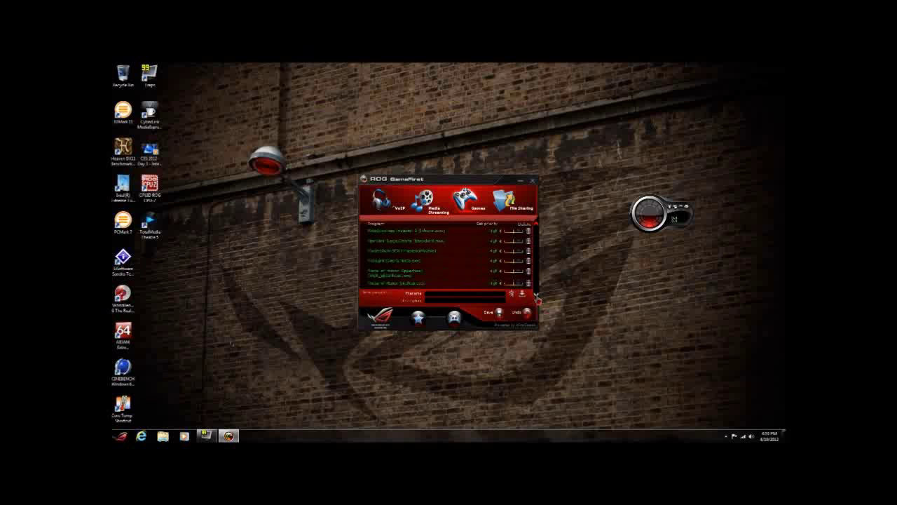
pyautogui.click(536, 295)
pyautogui.click(535, 295)
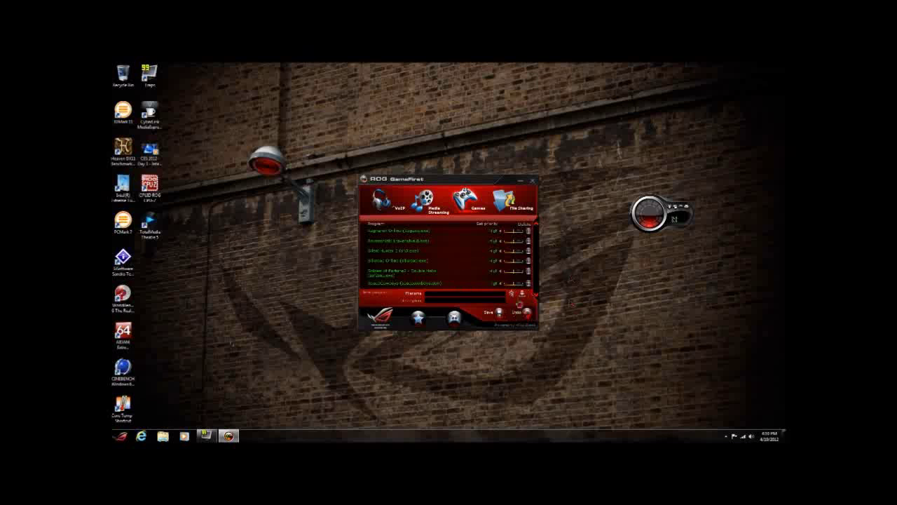
# Add SkyrimLauncher.exe from the Skyrim folder to the Games category, overwriting its existing entry.
pyautogui.click(512, 294)
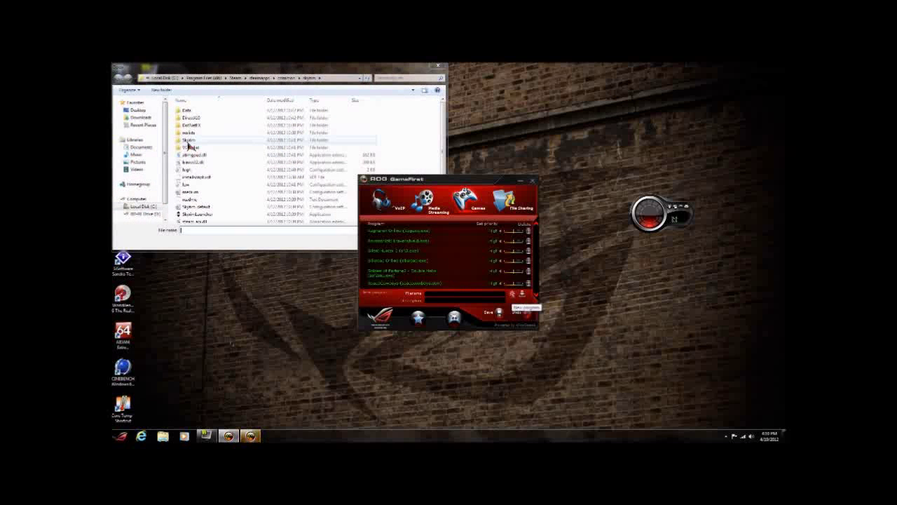
pyautogui.click(193, 215)
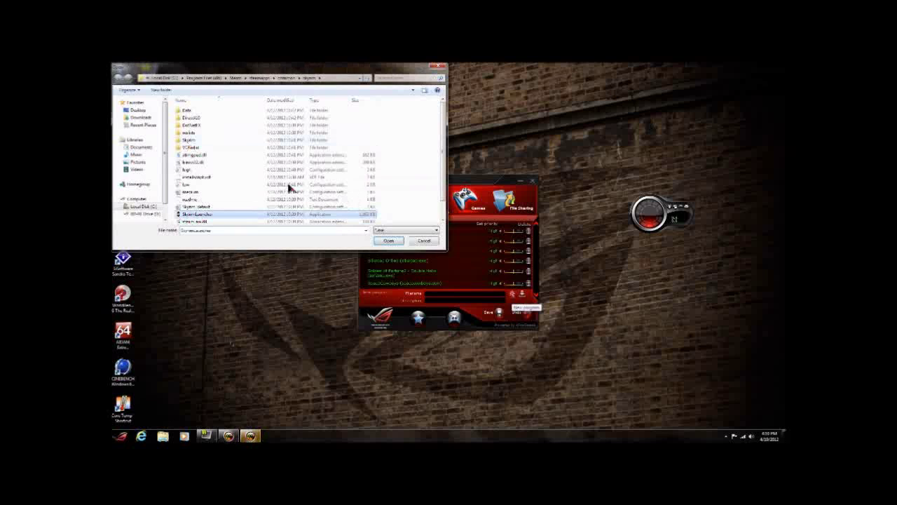
pyautogui.click(401, 241)
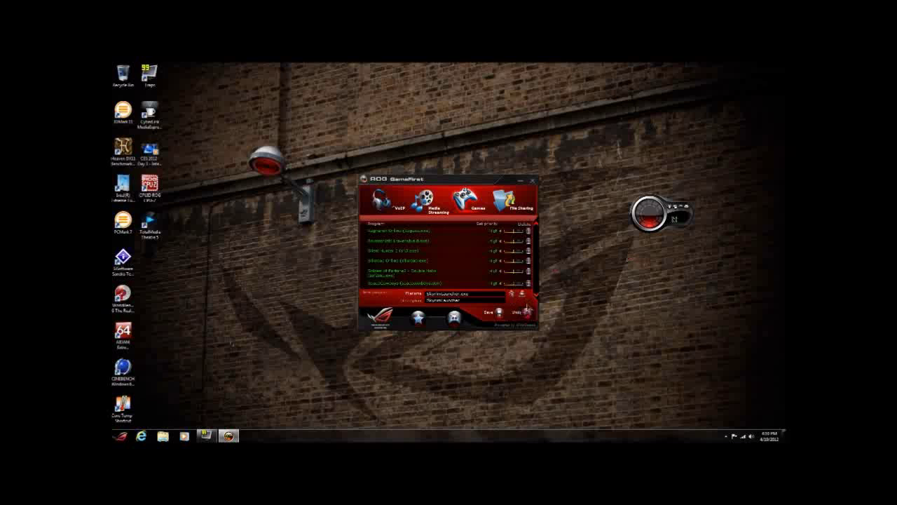
pyautogui.click(522, 294)
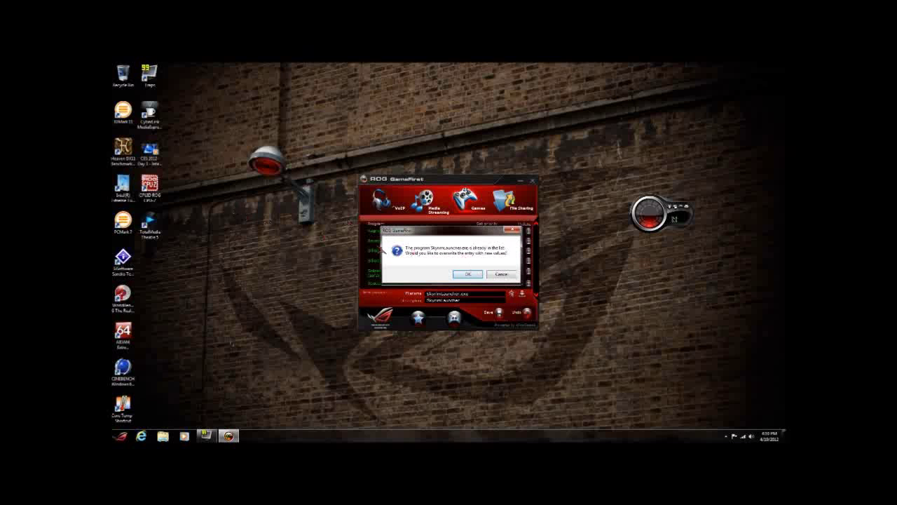
pyautogui.click(467, 274)
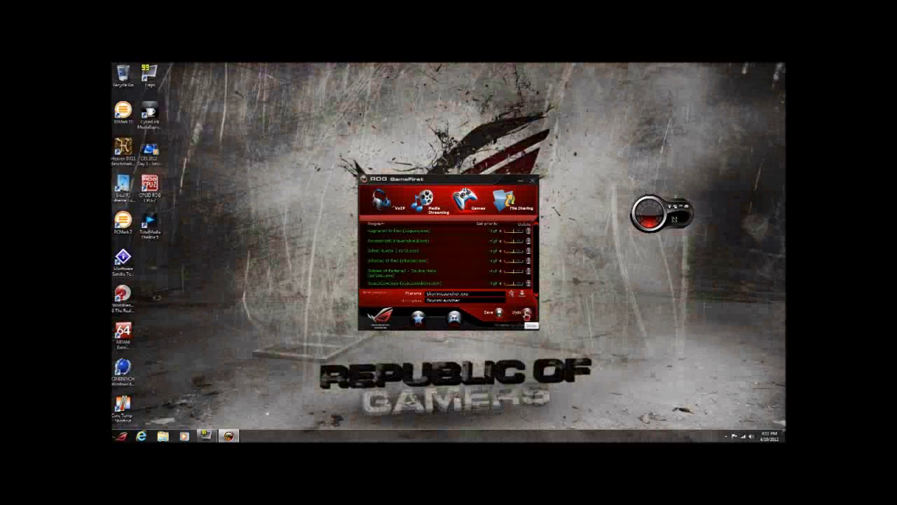
# View the current network connections from the GameFirst window and close both windows.
pyautogui.click(418, 317)
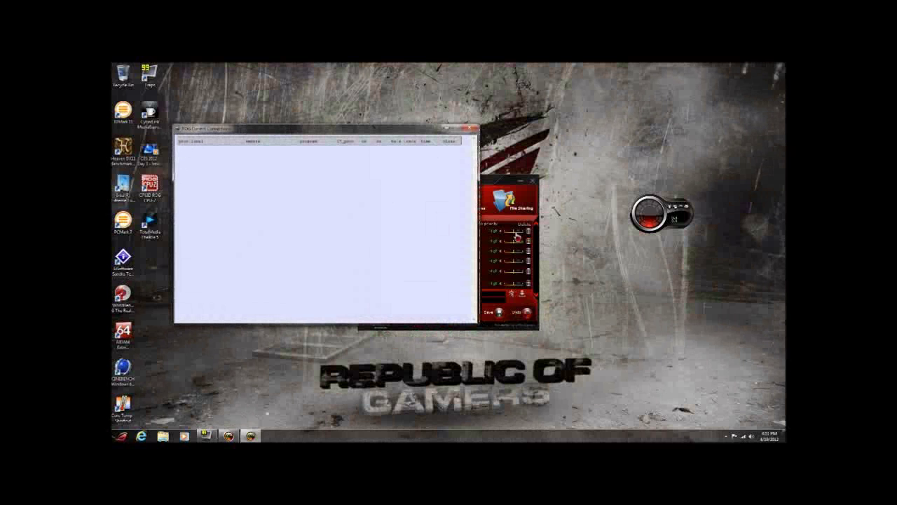
pyautogui.moveTo(331, 133); pyautogui.dragTo(353, 109)
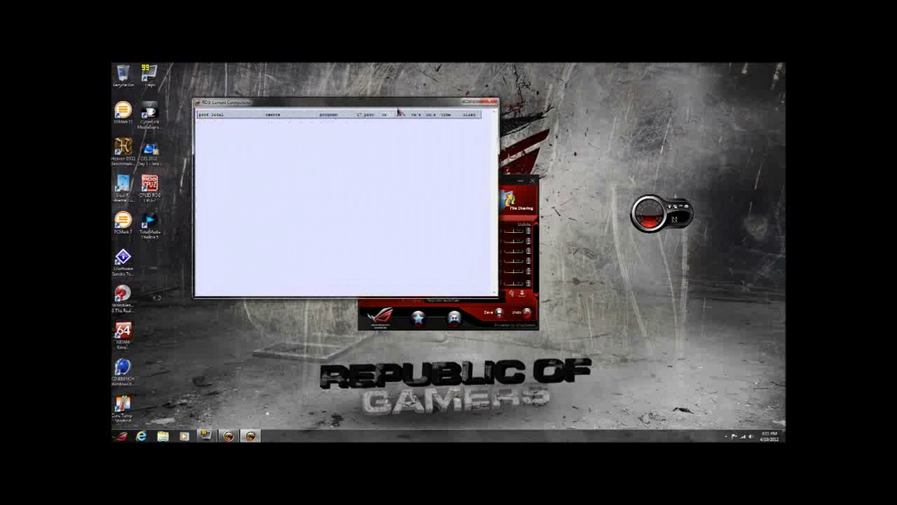
pyautogui.click(493, 103)
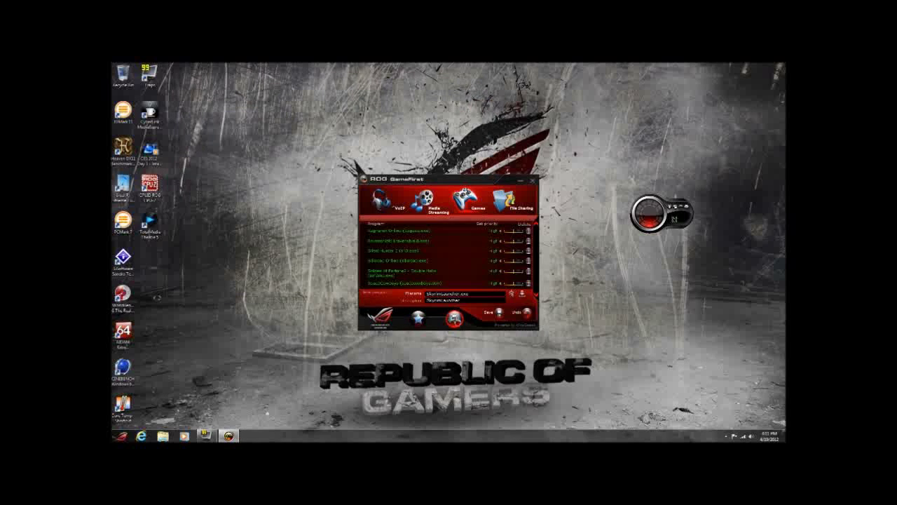
pyautogui.click(455, 319)
pyautogui.click(533, 181)
# Inspect the traffic shaping configuration of the router connections for each network adapter and close it.
pyautogui.rightClick(656, 214)
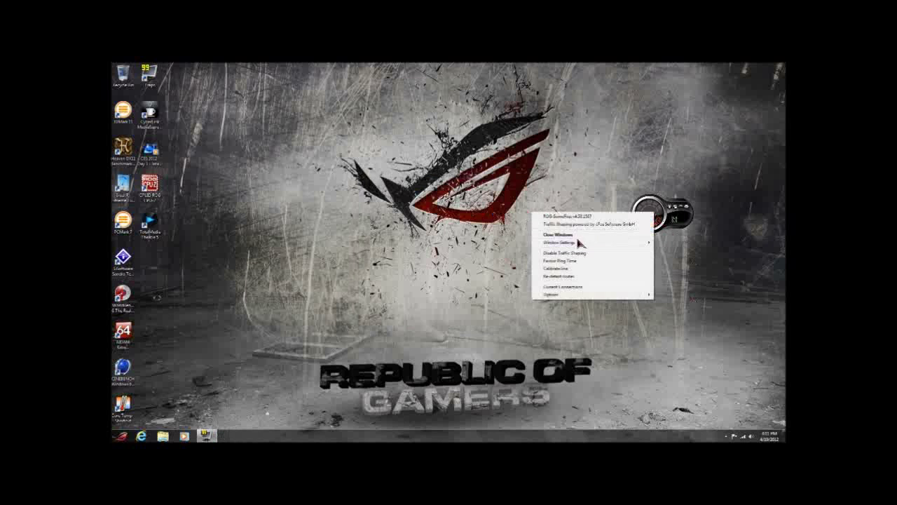
pyautogui.moveTo(603, 298)
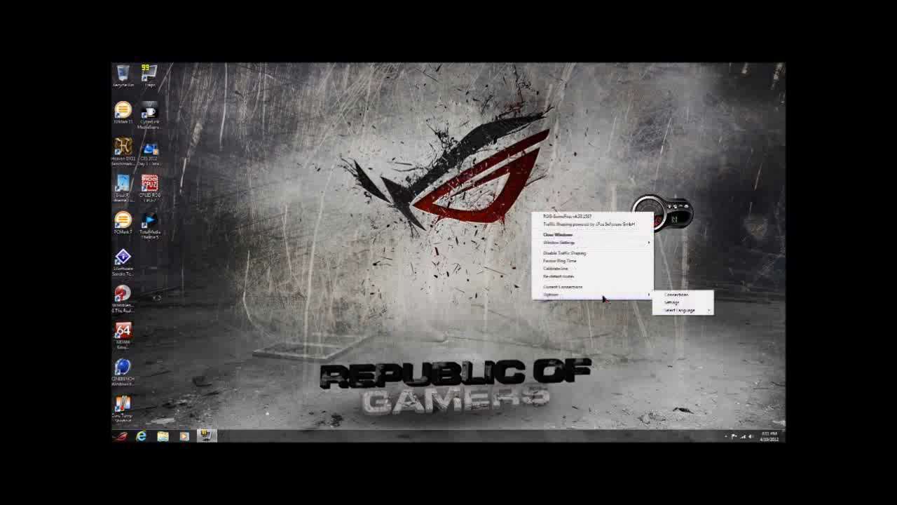
pyautogui.click(675, 295)
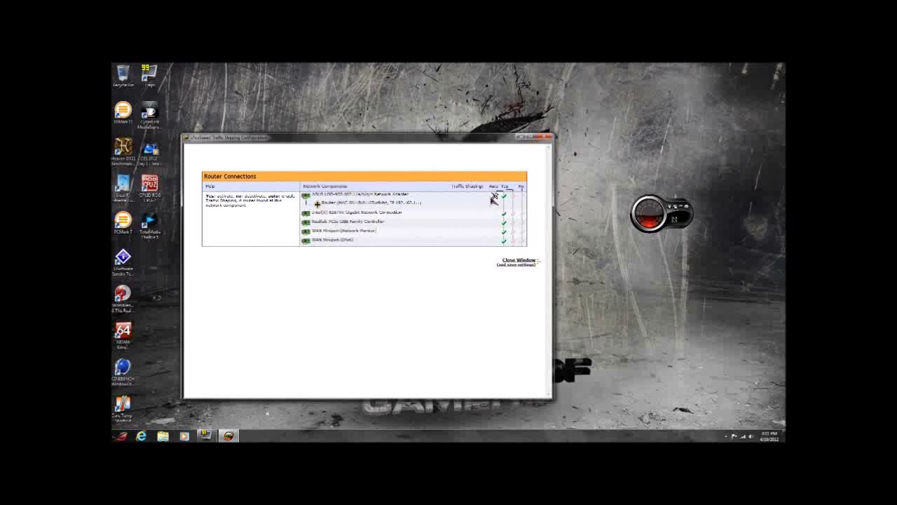
pyautogui.click(548, 137)
# Check the Current Connections window directly from the desktop gadget and close it.
pyautogui.rightClick(640, 215)
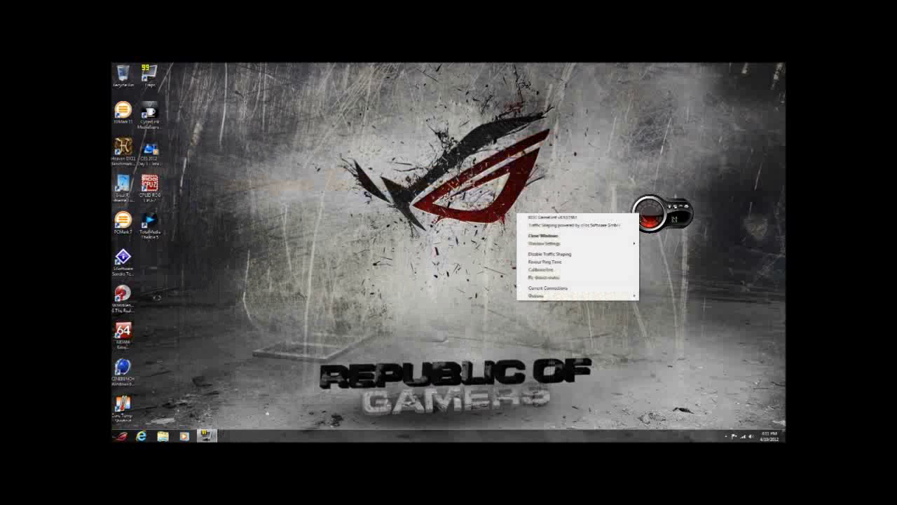
pyautogui.click(561, 288)
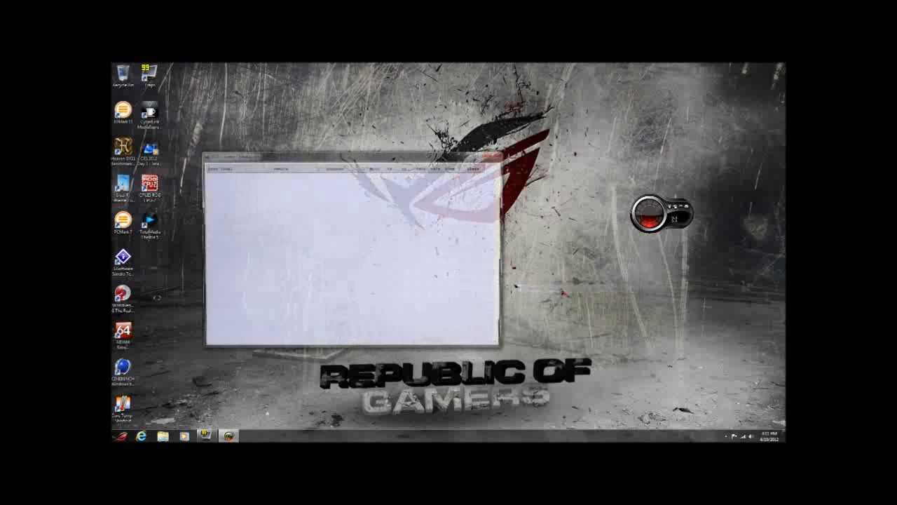
pyautogui.click(497, 156)
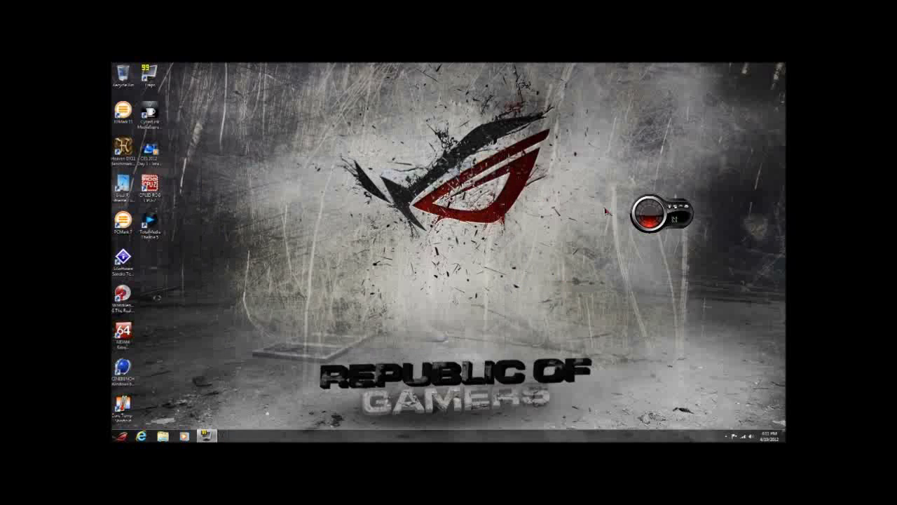
# Choose Favor Ping Time for the gadget's traffic shaping.
pyautogui.rightClick(642, 216)
pyautogui.click(540, 263)
pyautogui.rightClick(652, 218)
pyautogui.click(545, 252)
# Watch the gadget in the middle of the desktop while loading the MSN page in Internet Explorer, and return it to the lower corner.
pyautogui.moveTo(649, 213); pyautogui.dragTo(466, 233)
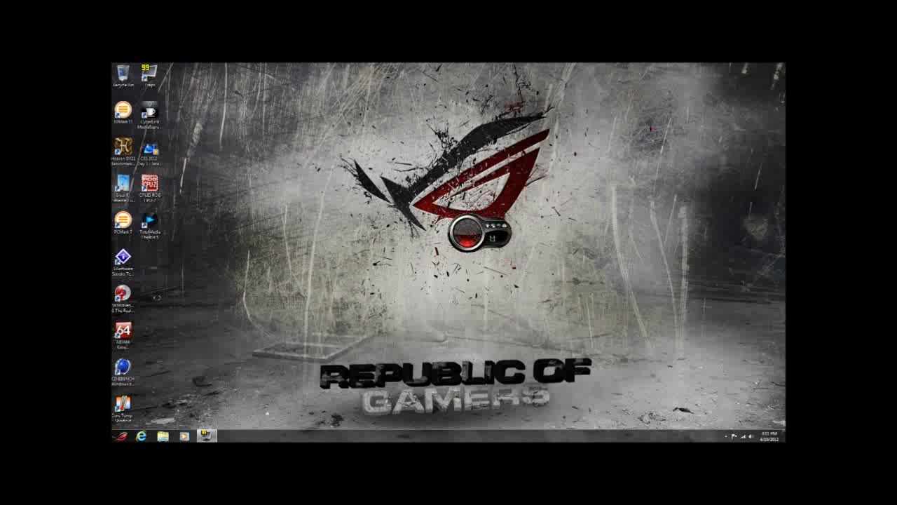
pyautogui.moveTo(490, 229)
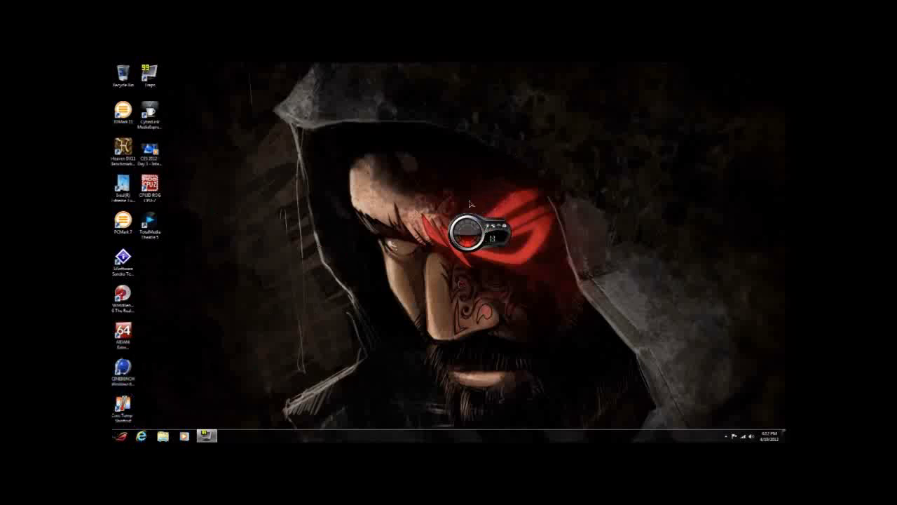
pyautogui.click(141, 436)
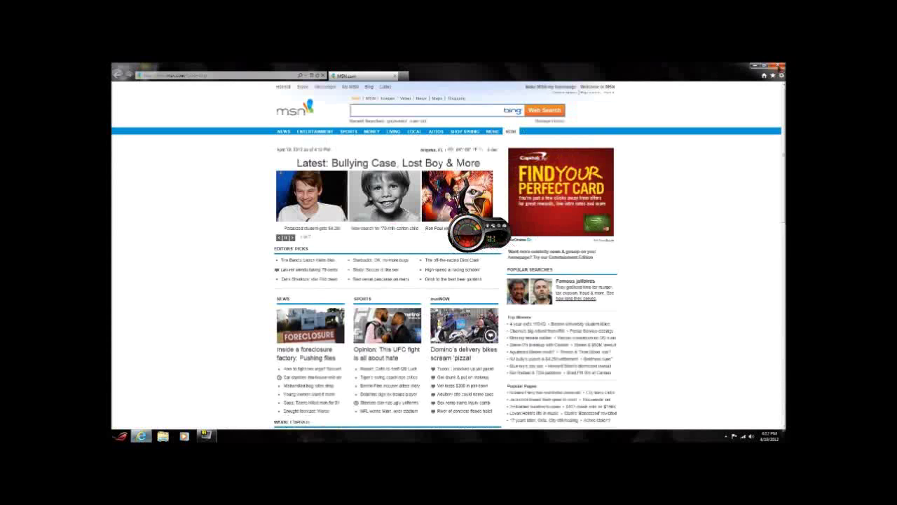
pyautogui.hotkey('alt', 'F4')
pyautogui.moveTo(470, 233); pyautogui.dragTo(740, 407)
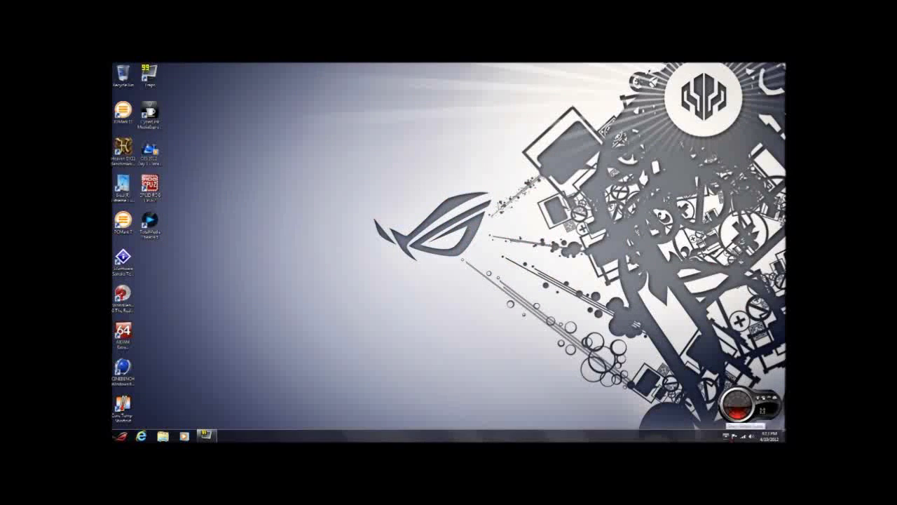
# Open AI Suite, minimize its FAN Xpert 2 panel and move the remaining bar to the middle of the desktop.
pyautogui.click(725, 437)
pyautogui.click(714, 400)
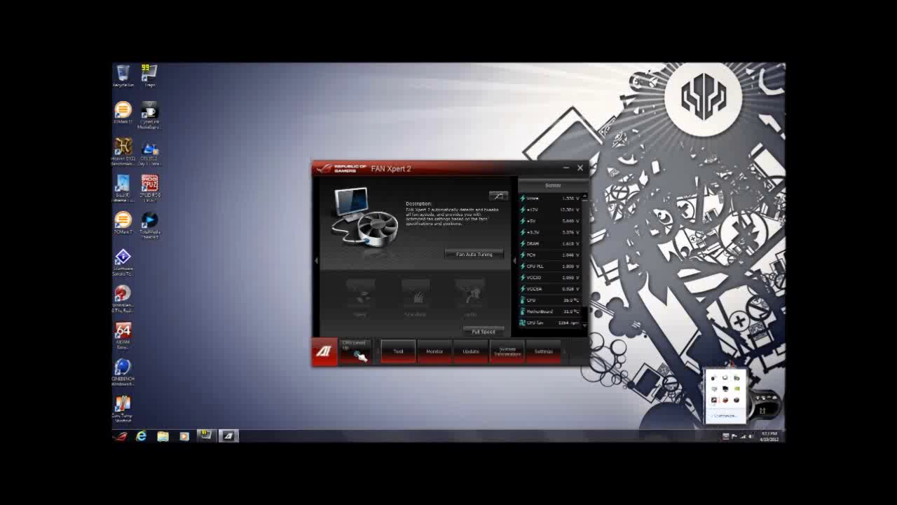
pyautogui.click(397, 359)
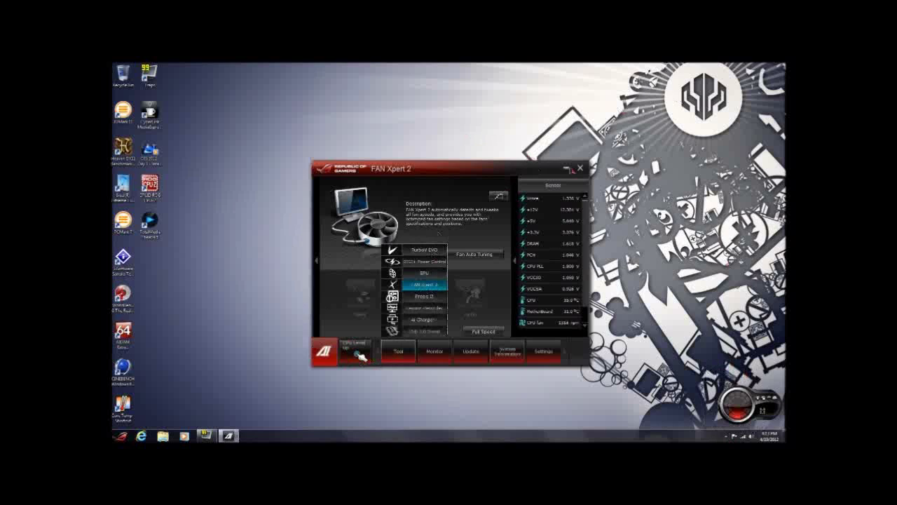
pyautogui.click(569, 169)
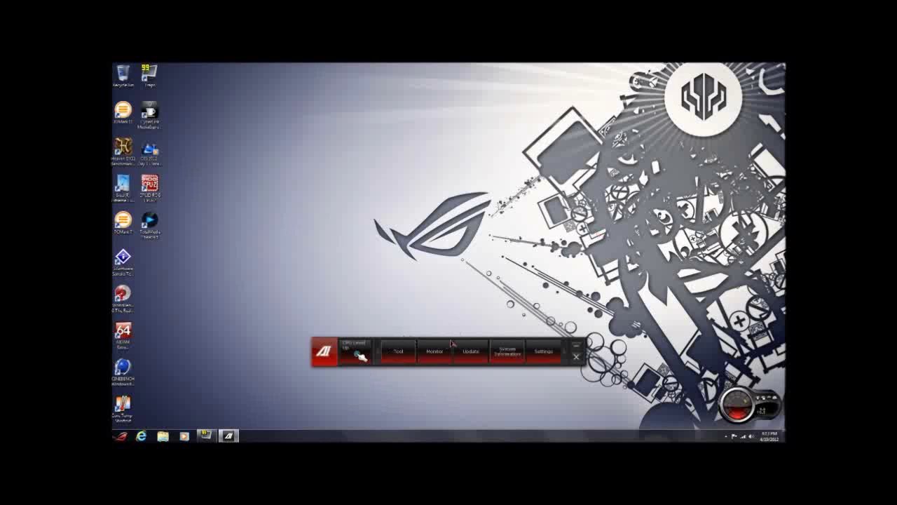
pyautogui.moveTo(452, 343); pyautogui.dragTo(447, 229)
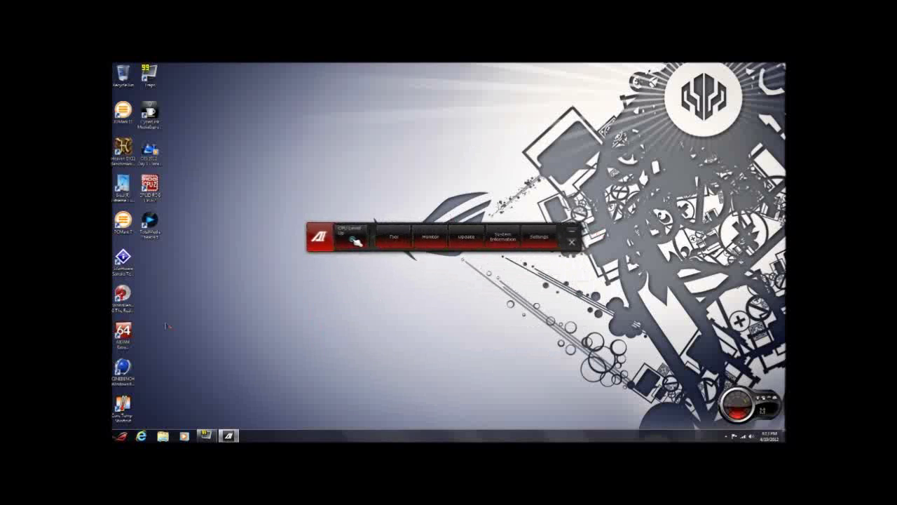
# Toggle System Information off and on in AI Suite's application settings, apply them and accept the restart.
pyautogui.click(537, 238)
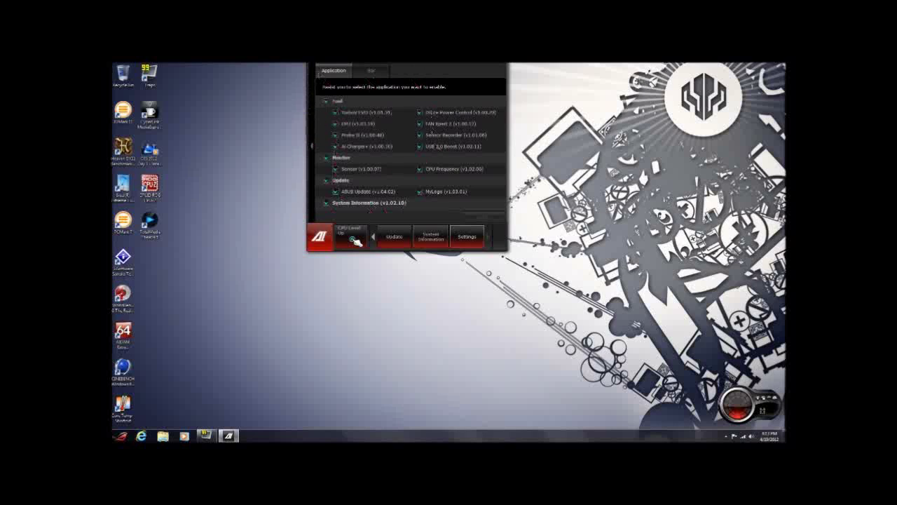
pyautogui.click(326, 203)
pyautogui.click(326, 181)
pyautogui.click(335, 191)
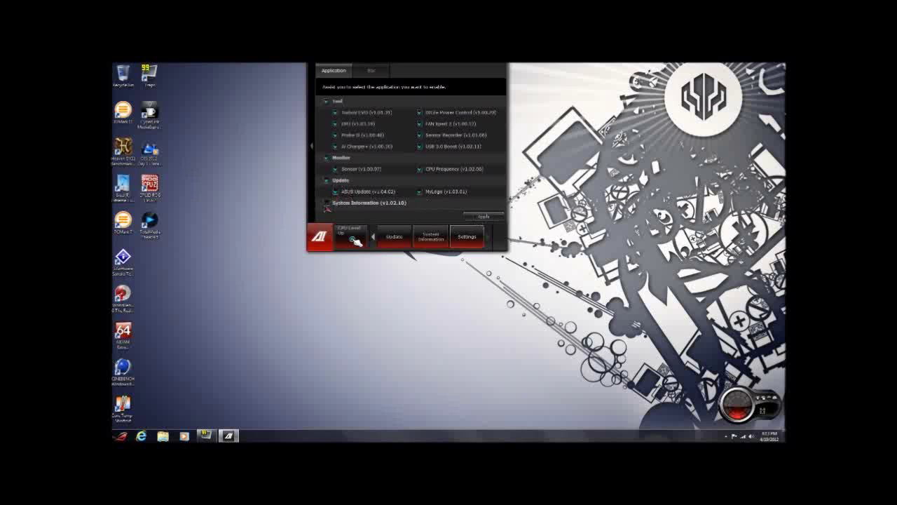
pyautogui.click(327, 203)
pyautogui.click(474, 215)
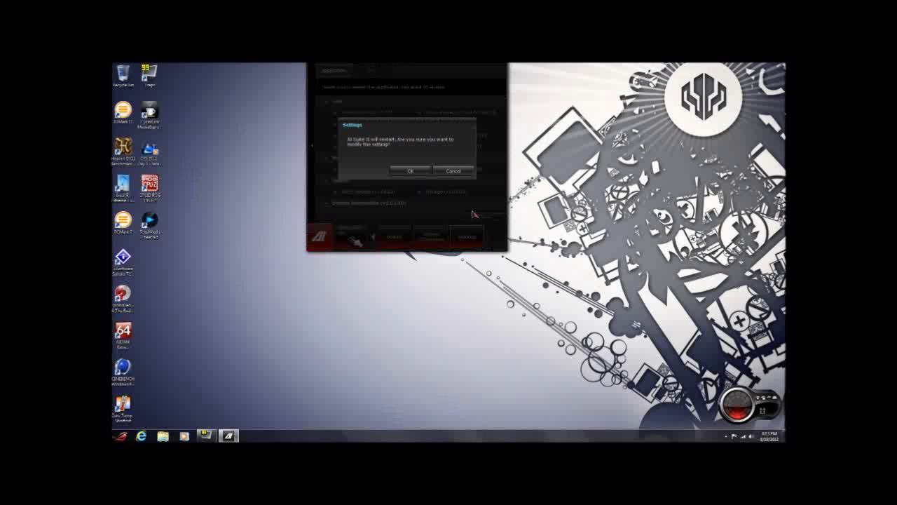
pyautogui.click(410, 171)
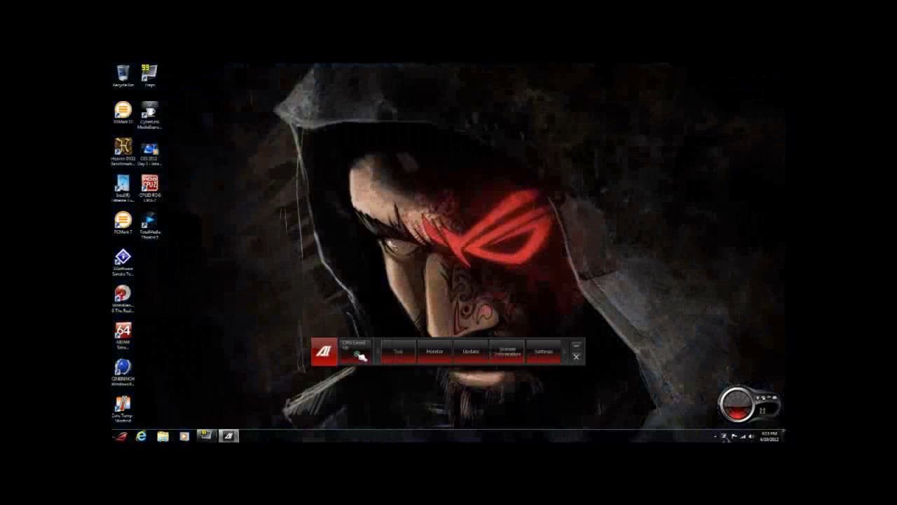
# Open the CPU Level Up presets in TurboV EVO, compare them with Manual Mode and show the list of available tools.
pyautogui.click(356, 350)
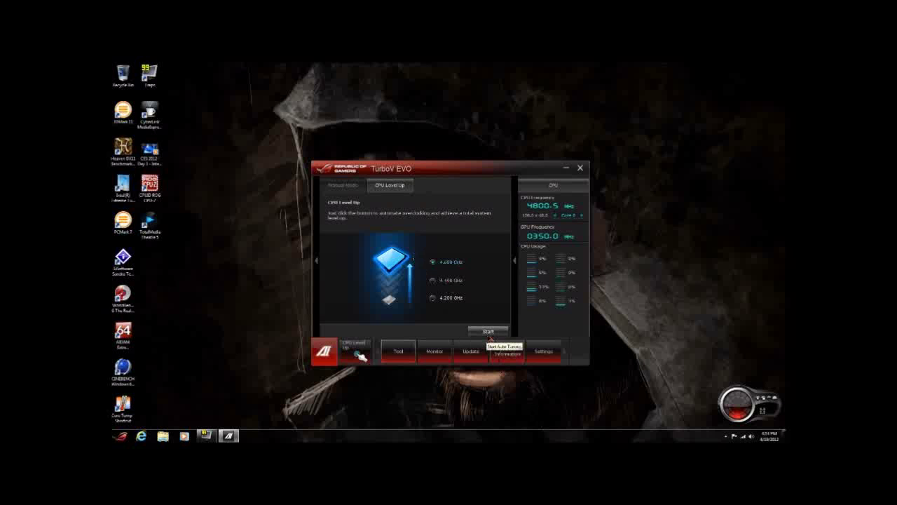
pyautogui.click(351, 185)
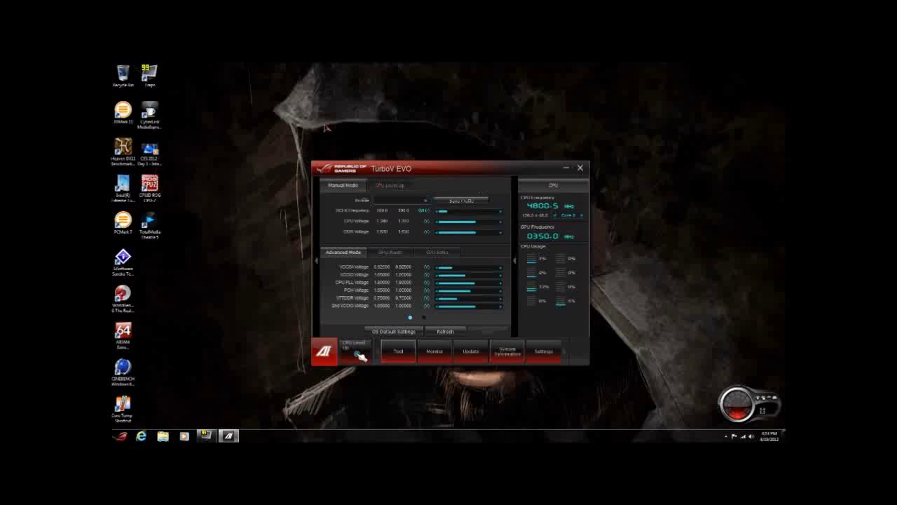
pyautogui.click(383, 186)
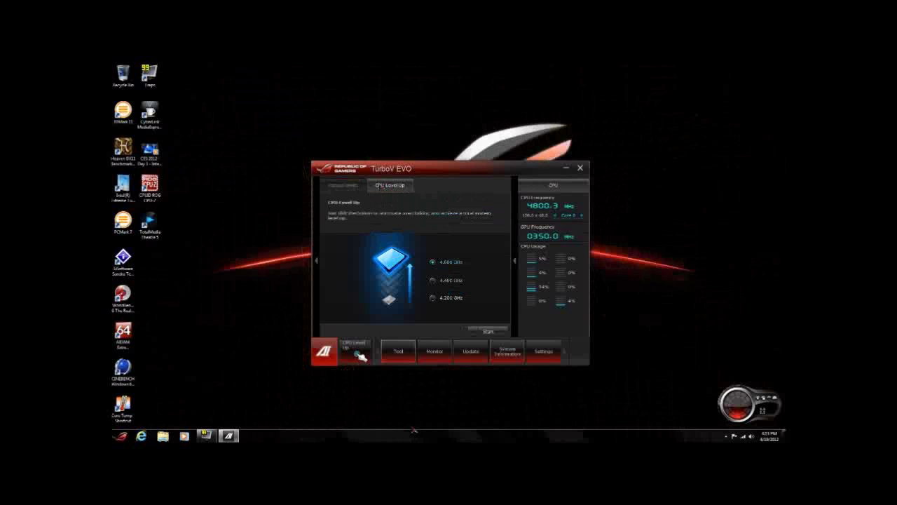
pyautogui.click(400, 359)
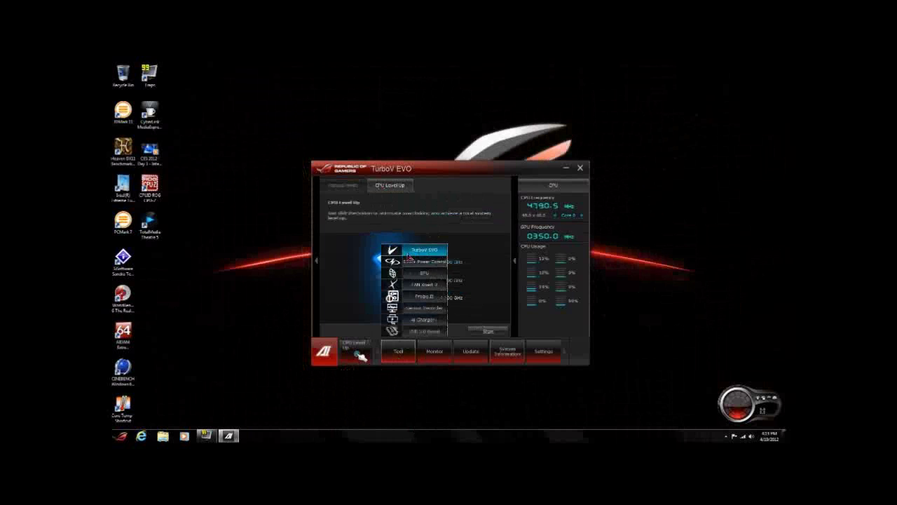
# Review the Advanced Mode, GPU Boost and CPU Ratio settings in TurboV EVO's Manual Mode.
pyautogui.click(359, 187)
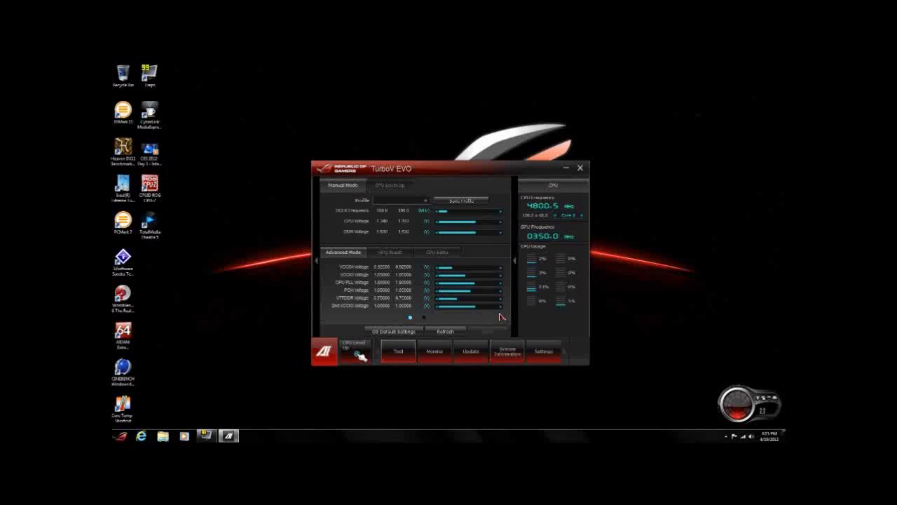
pyautogui.click(391, 253)
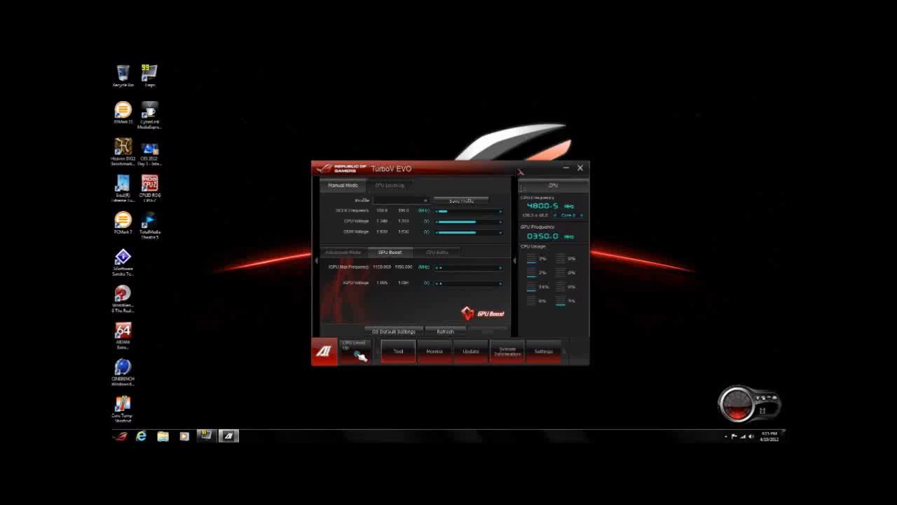
pyautogui.click(437, 252)
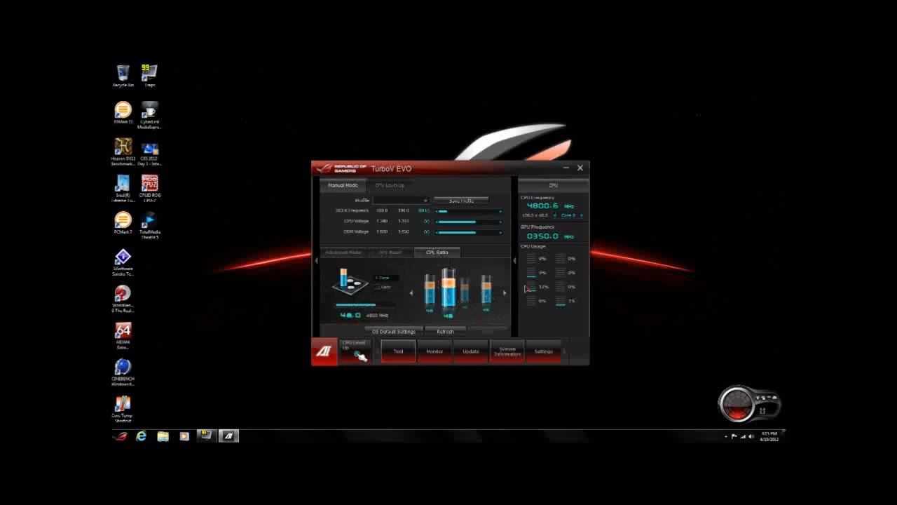
# Cycle through the CPU ratio settings for each number of cores and check the Manual Mode profile list.
pyautogui.click(505, 294)
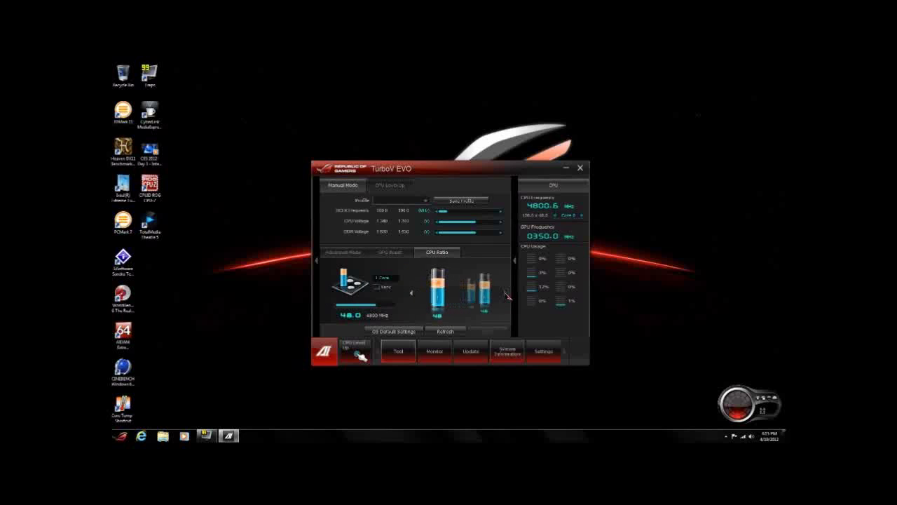
pyautogui.click(504, 294)
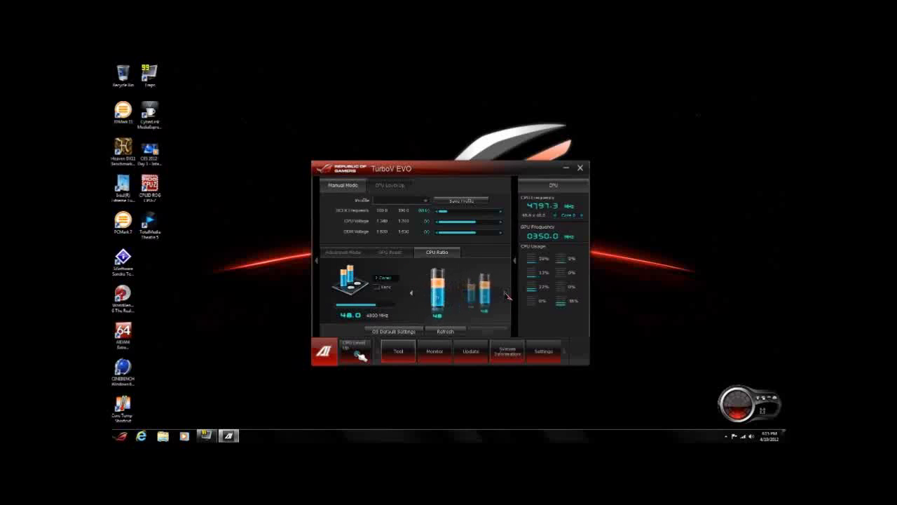
pyautogui.click(505, 294)
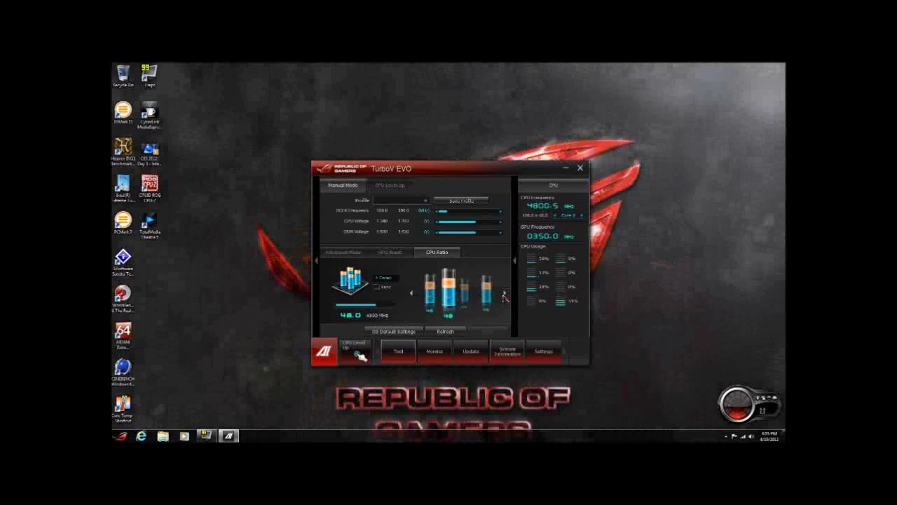
pyautogui.click(505, 295)
pyautogui.click(505, 295)
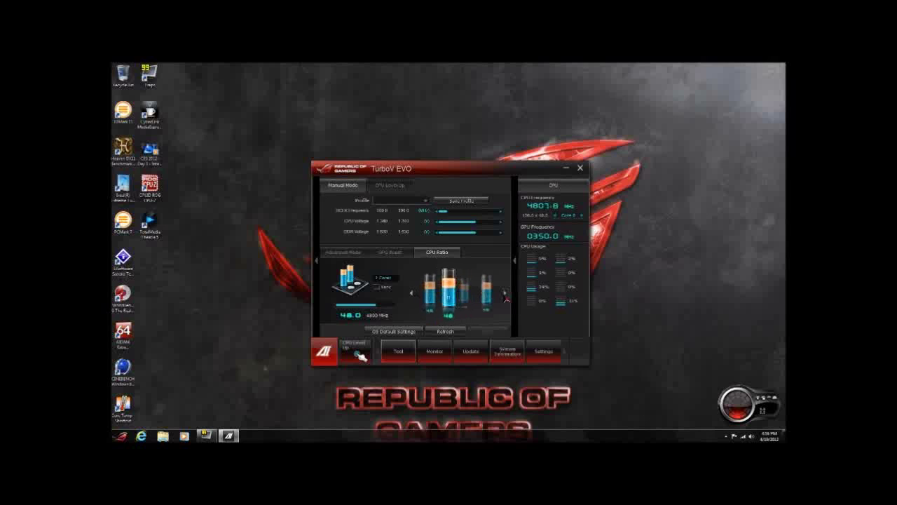
pyautogui.click(505, 295)
pyautogui.click(505, 295)
pyautogui.click(504, 296)
pyautogui.click(428, 201)
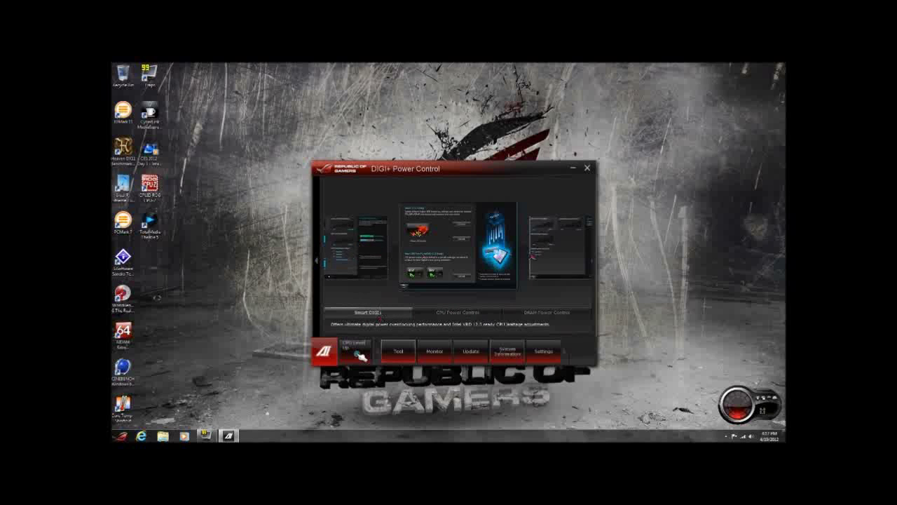
# Preview the DIGI+ Power Control sections, review the Smart DIGI+ settings and return to the section overview.
pyautogui.click(471, 313)
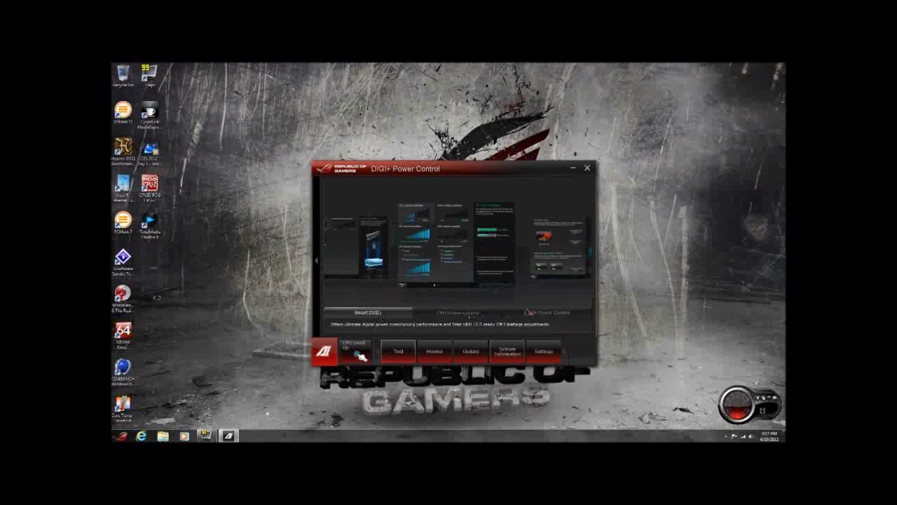
pyautogui.click(554, 314)
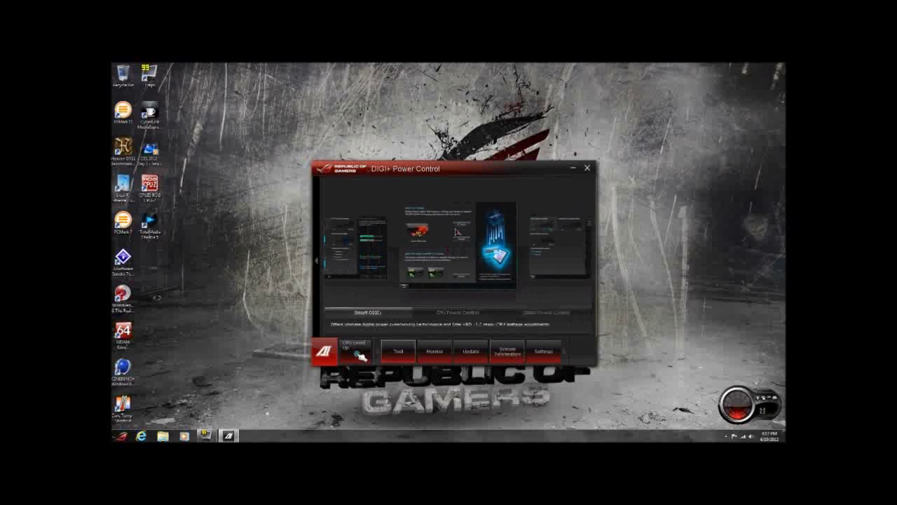
pyautogui.click(455, 231)
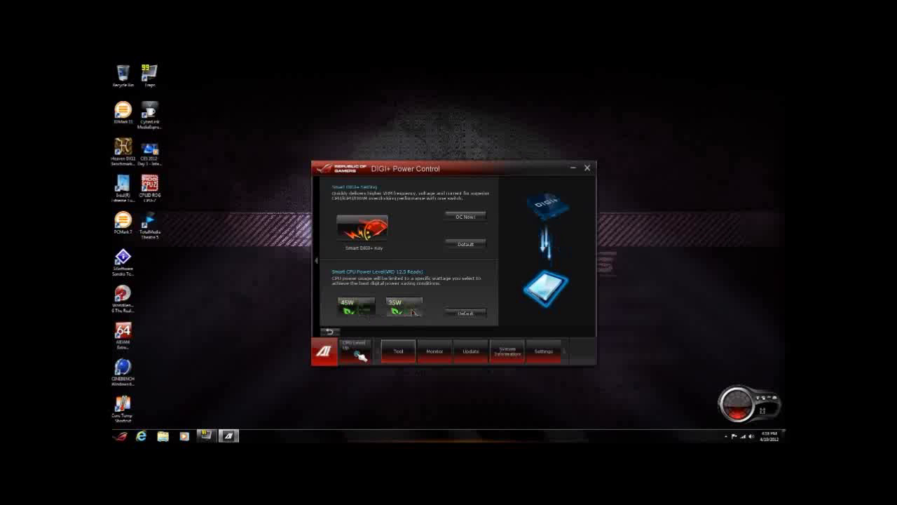
pyautogui.click(329, 333)
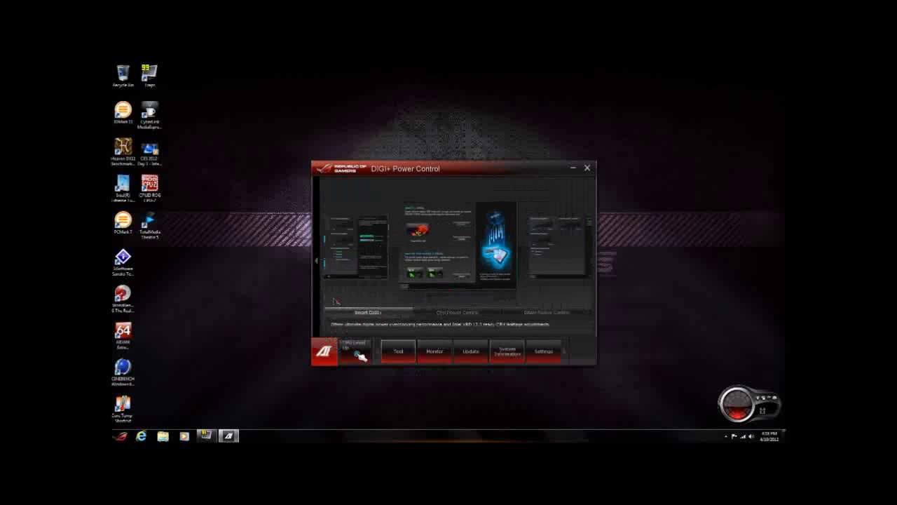
# Examine the load-line calibration, current capability, voltage frequency and phase control descriptions in CPU Power Control, and return to the overview.
pyautogui.click(448, 317)
pyautogui.click(434, 232)
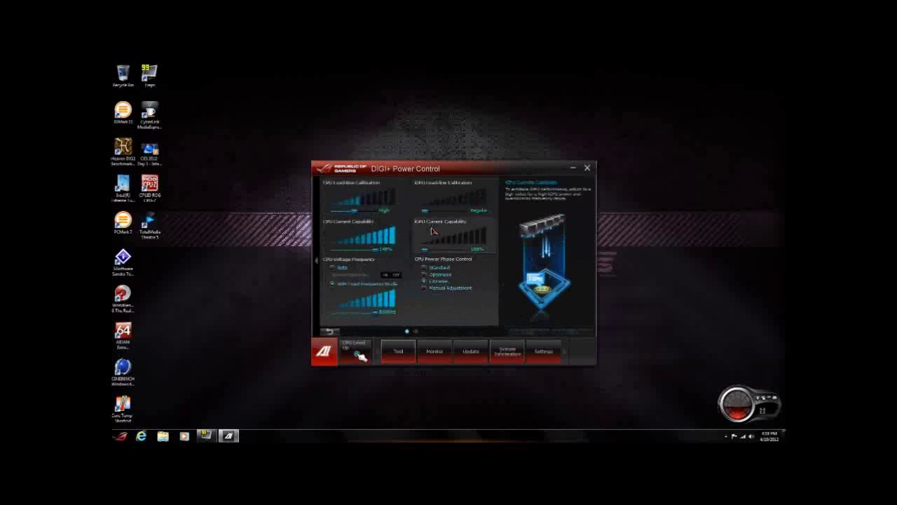
pyautogui.moveTo(350, 197)
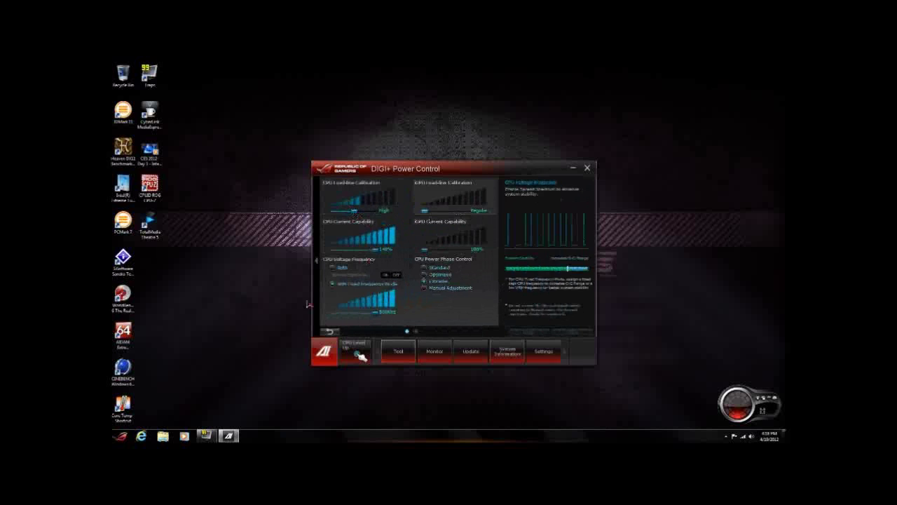
pyautogui.moveTo(335, 234)
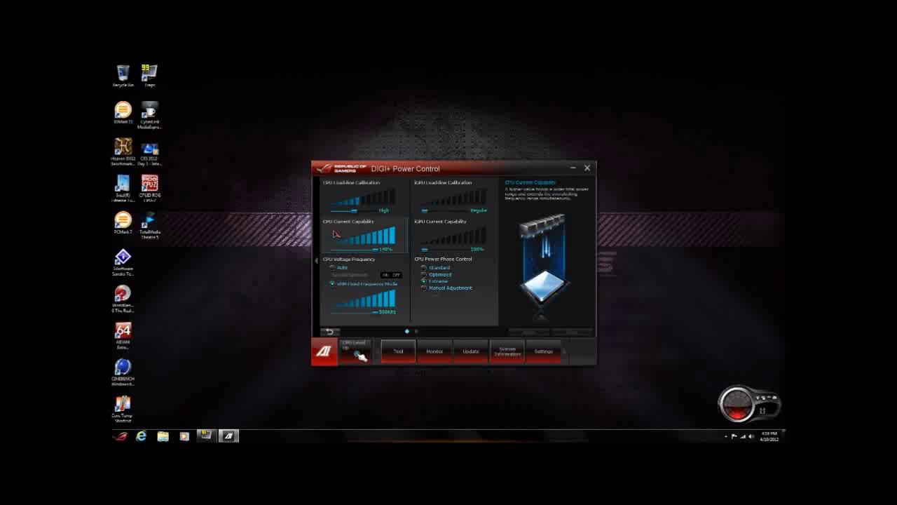
pyautogui.moveTo(362, 268)
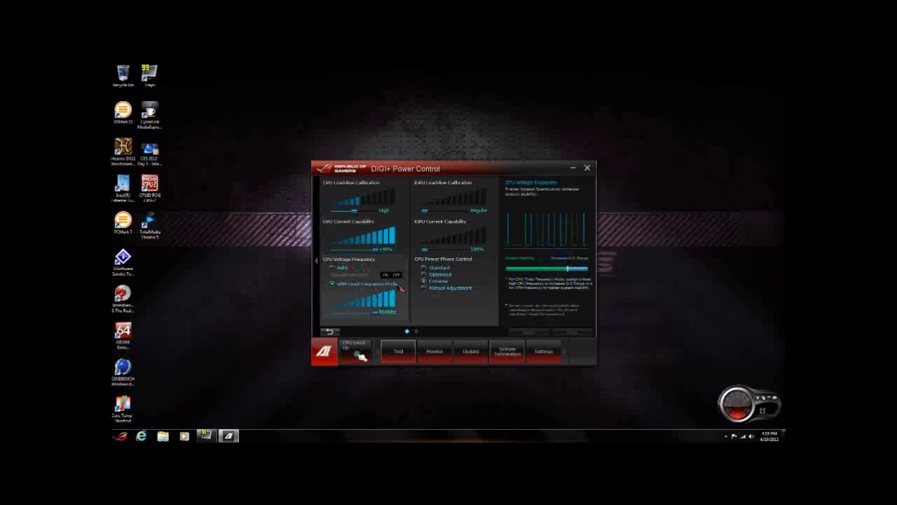
pyautogui.moveTo(456, 205)
pyautogui.moveTo(455, 276)
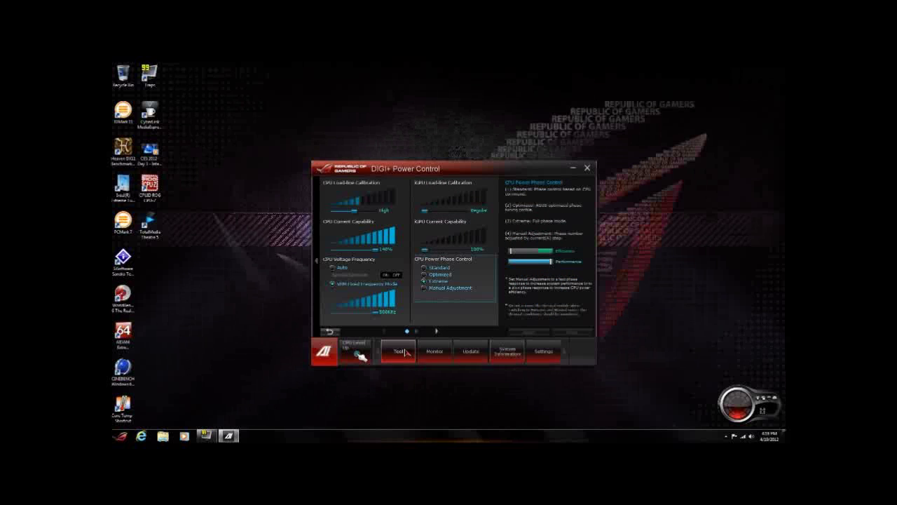
pyautogui.click(327, 332)
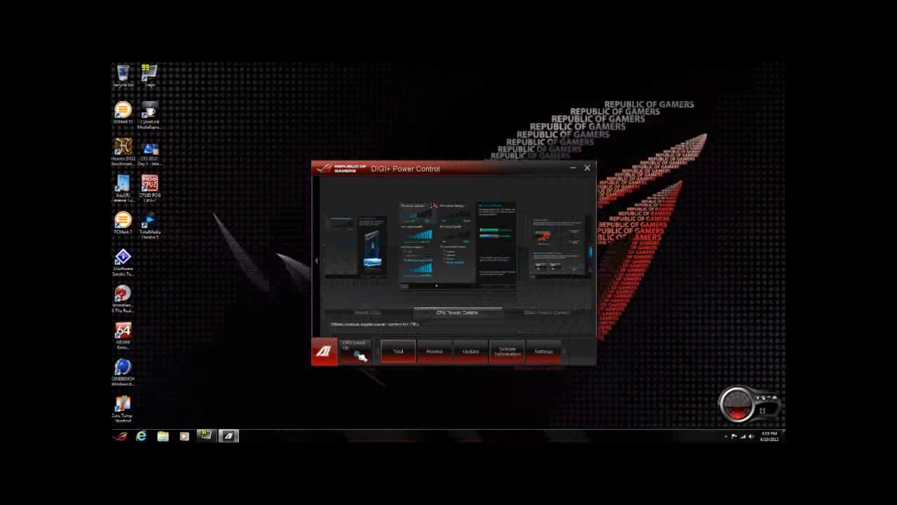
# Examine the current capability, voltage frequency, thermal and phase control settings in DRAM Power Control and leave the page.
pyautogui.click(535, 314)
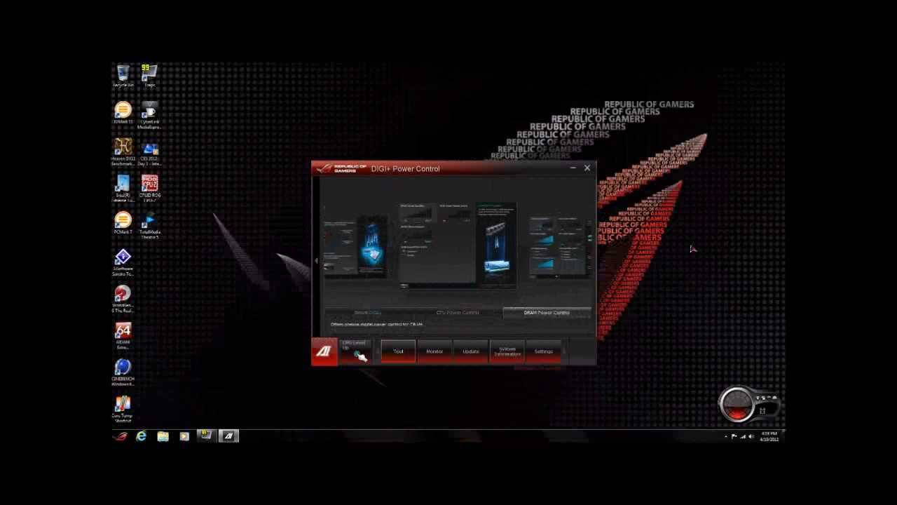
pyautogui.click(473, 244)
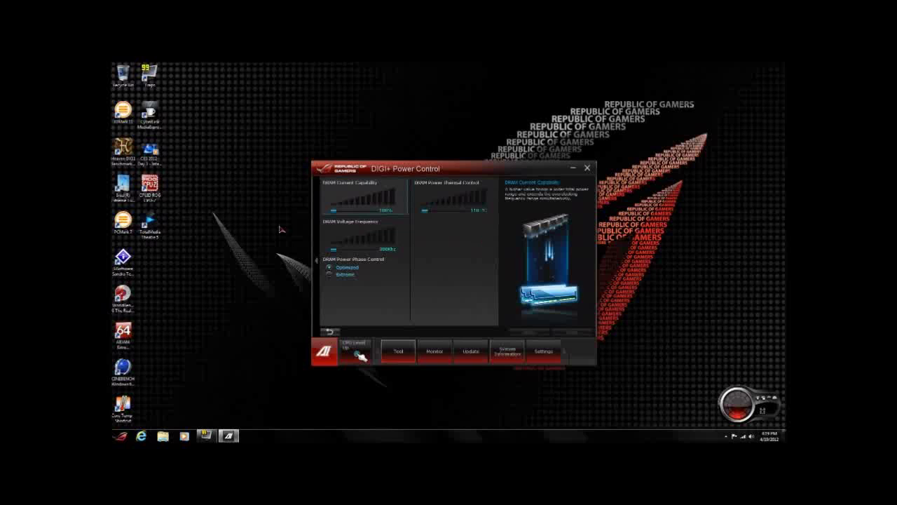
pyautogui.moveTo(367, 237)
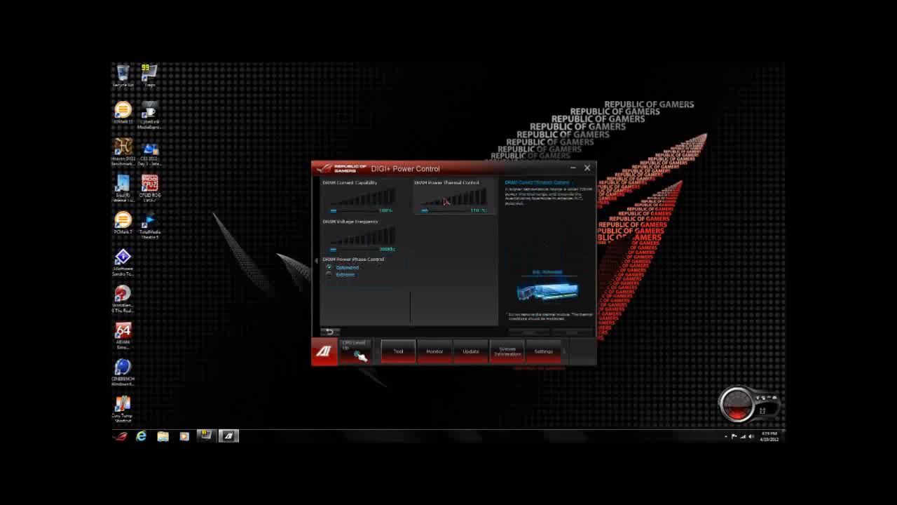
pyautogui.moveTo(445, 201)
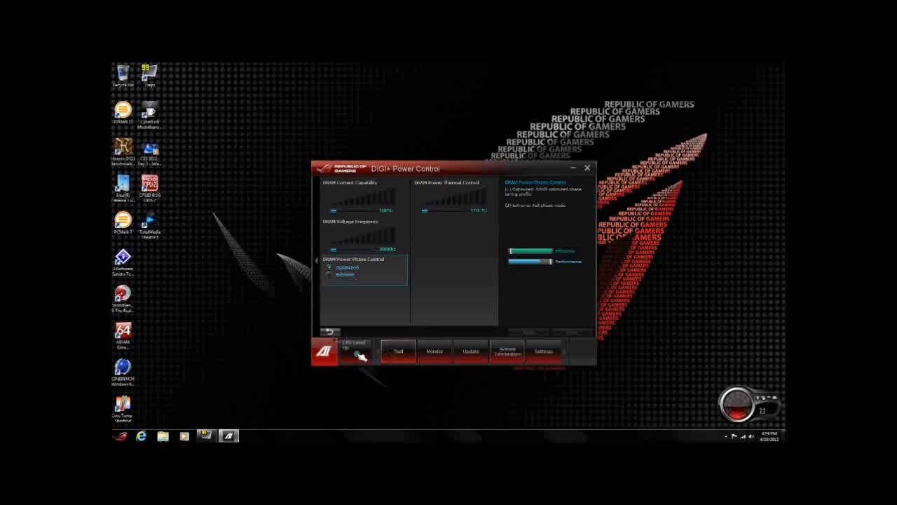
pyautogui.click(329, 332)
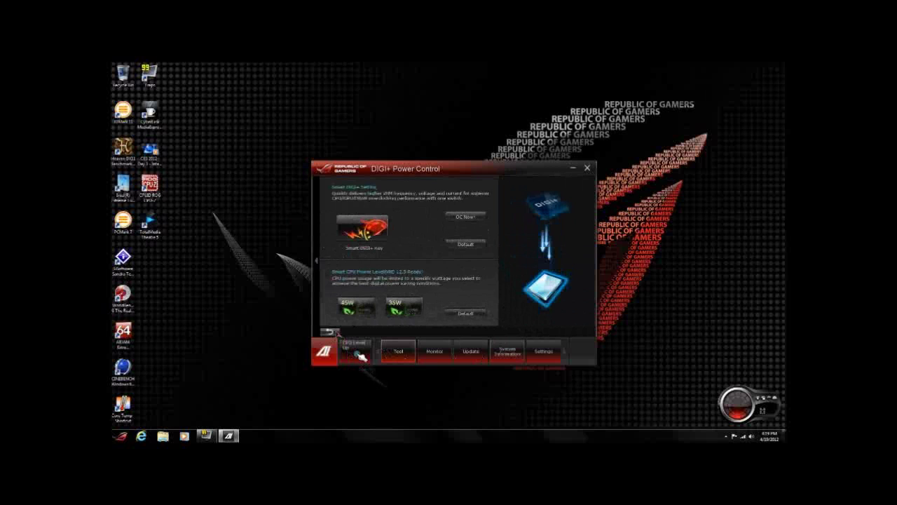
# Leave the Smart DIGI+ page, revisit the DRAM Power Control page and return to the section overview.
pyautogui.click(329, 331)
pyautogui.click(580, 264)
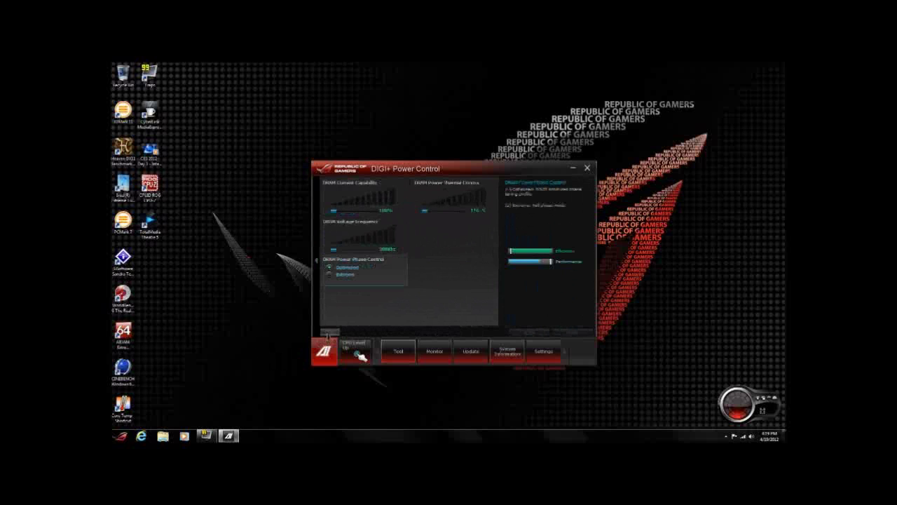
pyautogui.click(330, 332)
# Open the EPU tool and show the configuration of its High performance mode.
pyautogui.click(399, 350)
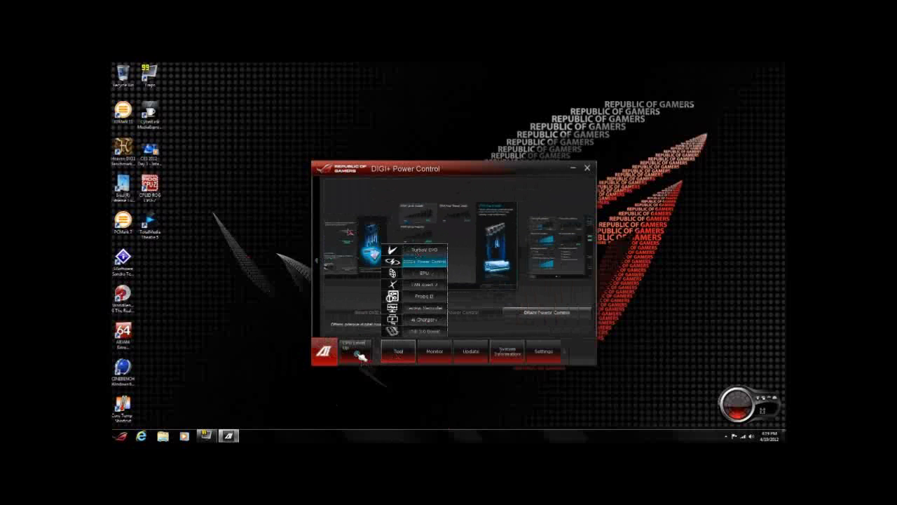
pyautogui.click(440, 278)
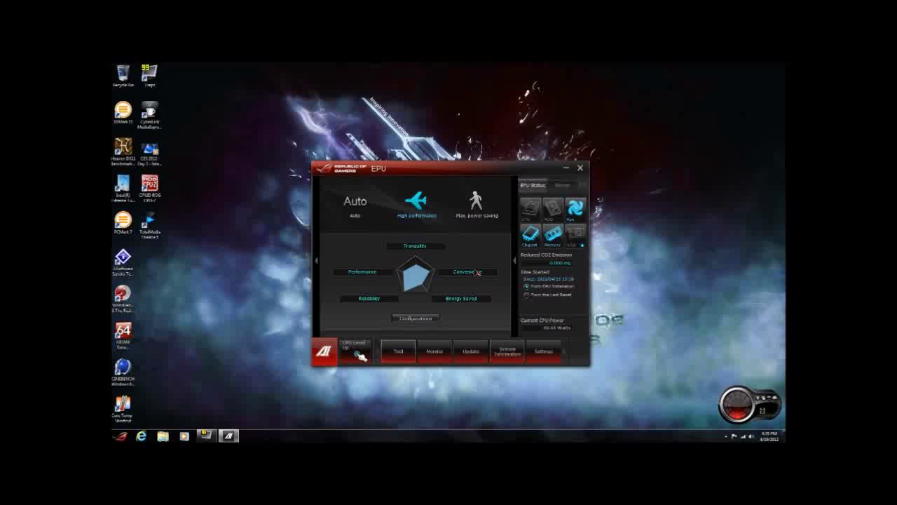
pyautogui.click(417, 319)
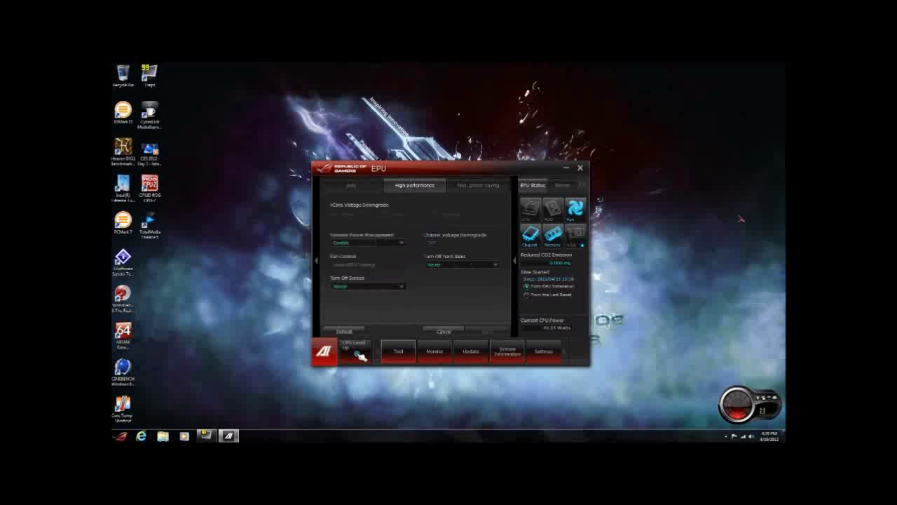
# Compare the Auto, High performance and Max. power saving configurations in EPU, check the sensor readings and return to the EPU status.
pyautogui.click(349, 188)
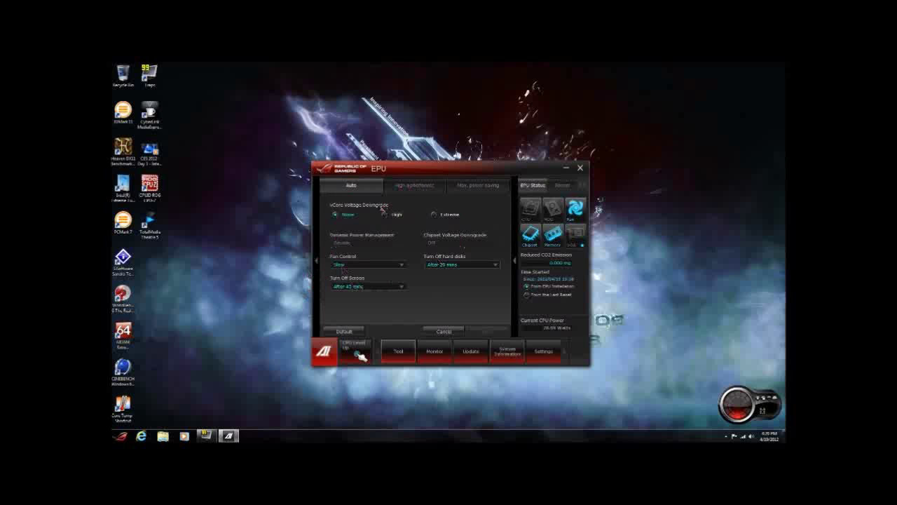
pyautogui.click(405, 186)
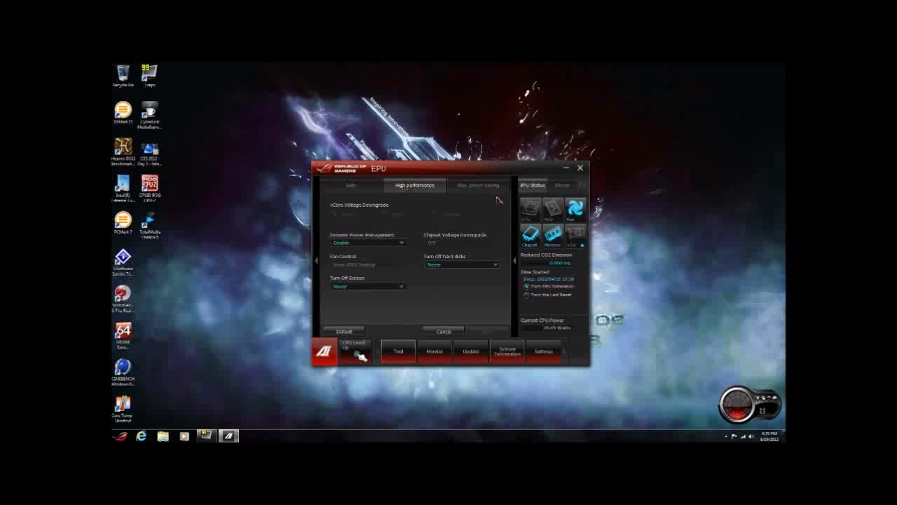
pyautogui.click(496, 190)
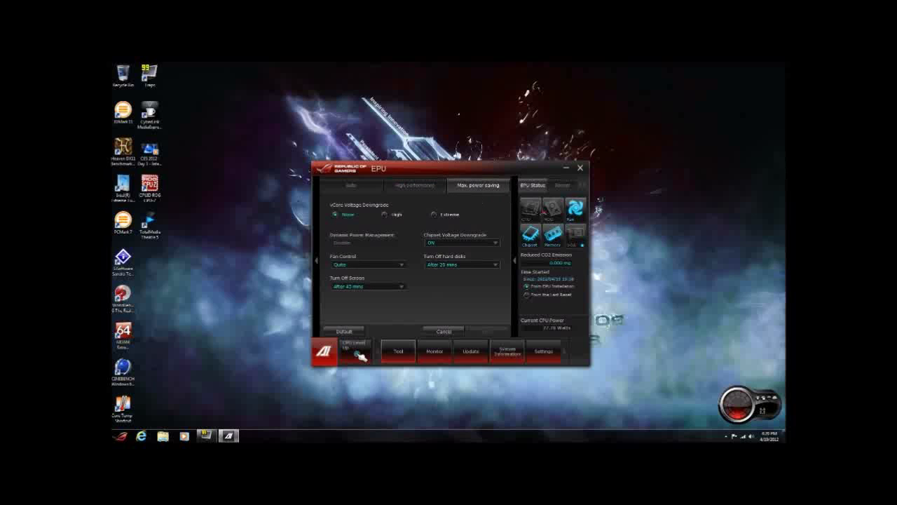
pyautogui.click(561, 185)
pyautogui.click(534, 190)
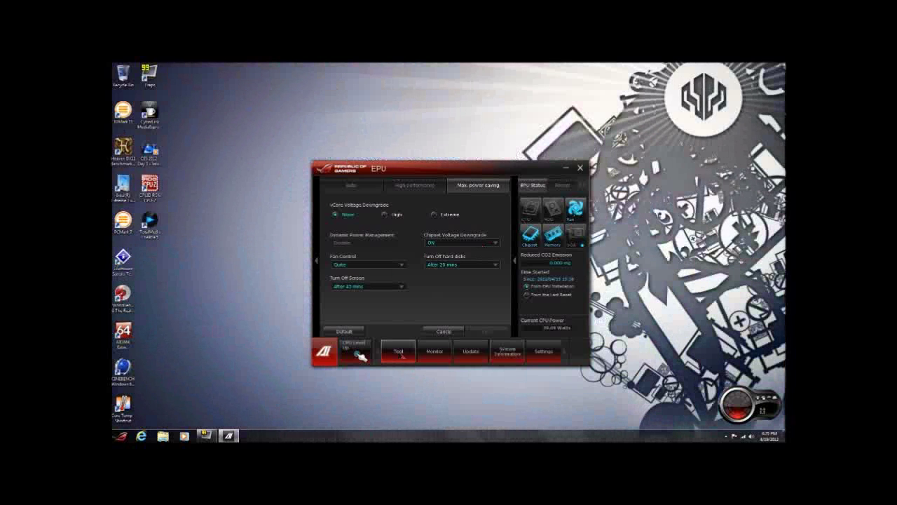
# Open FAN Xpert 2, run Fan Auto Tuning and continue to the fan position stage.
pyautogui.click(399, 352)
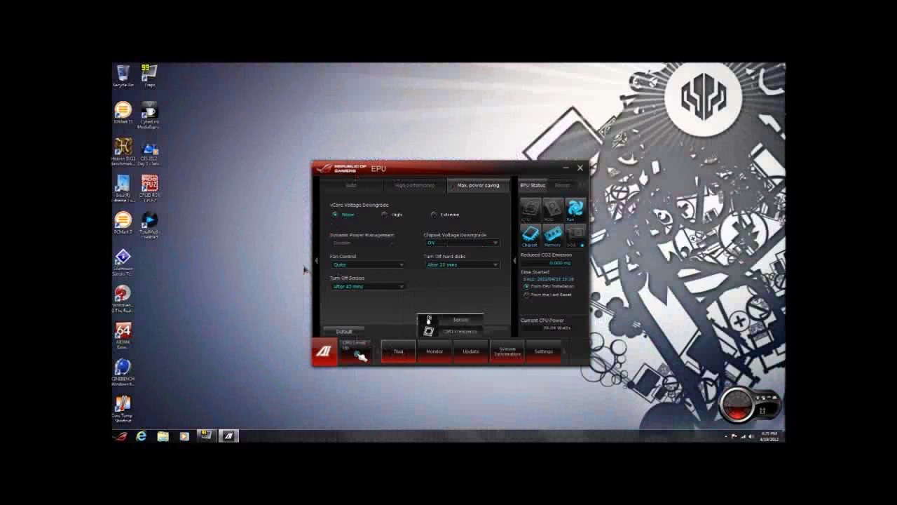
pyautogui.click(398, 352)
pyautogui.click(407, 288)
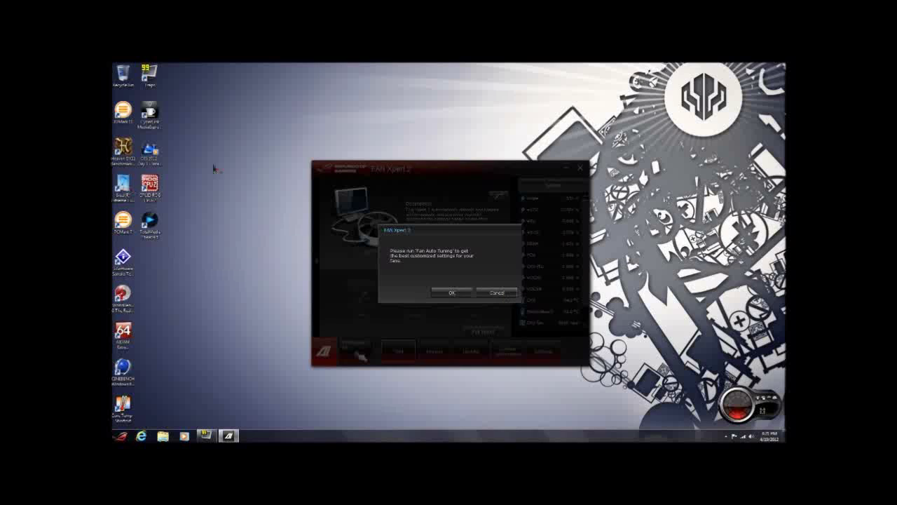
pyautogui.click(452, 293)
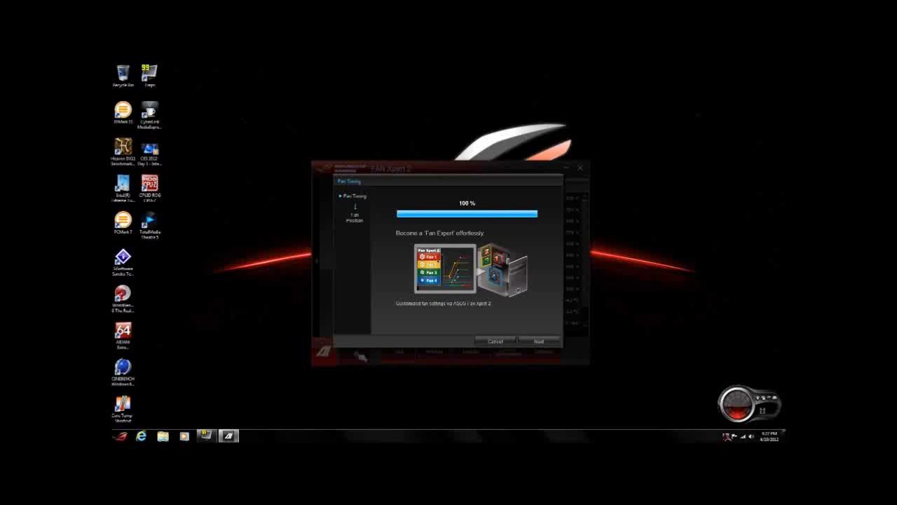
pyautogui.click(542, 341)
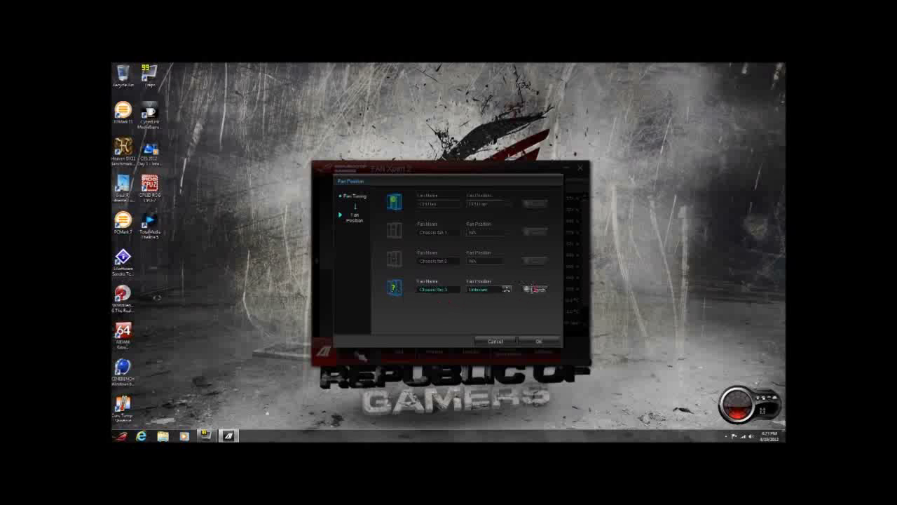
# Inspect the position search and the available positions for Chassis Fan 3, and accept the fan position setup without choosing one.
pyautogui.click(534, 289)
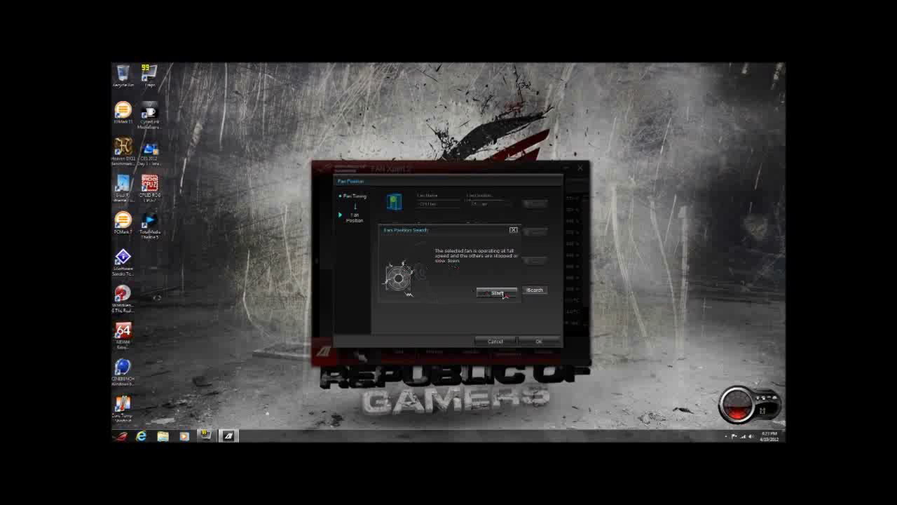
pyautogui.click(513, 230)
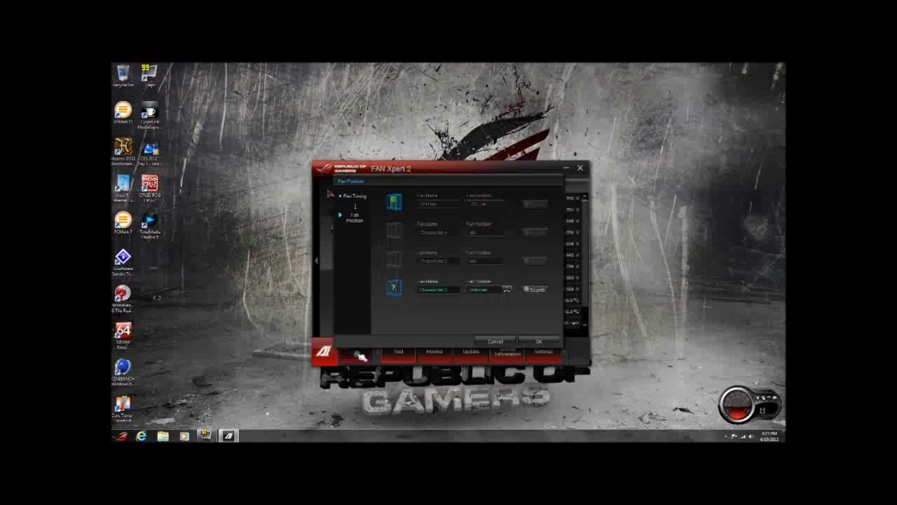
pyautogui.click(507, 289)
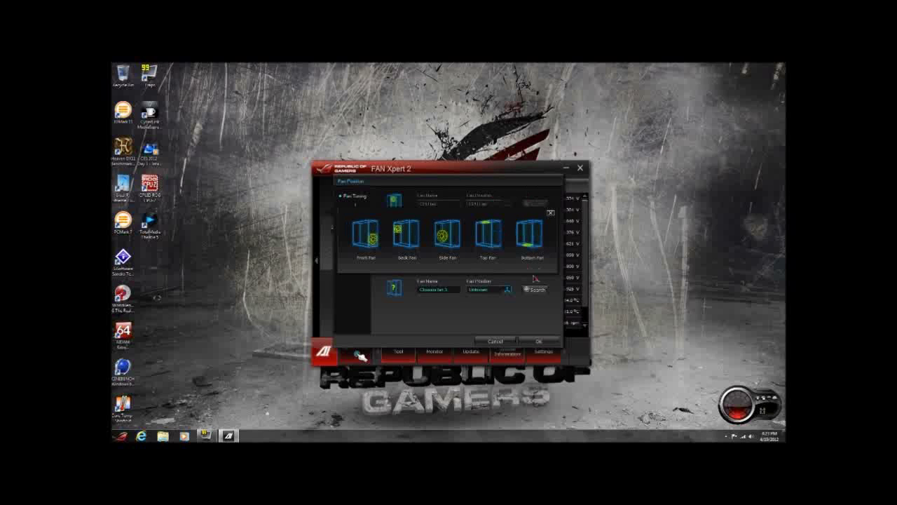
pyautogui.click(551, 212)
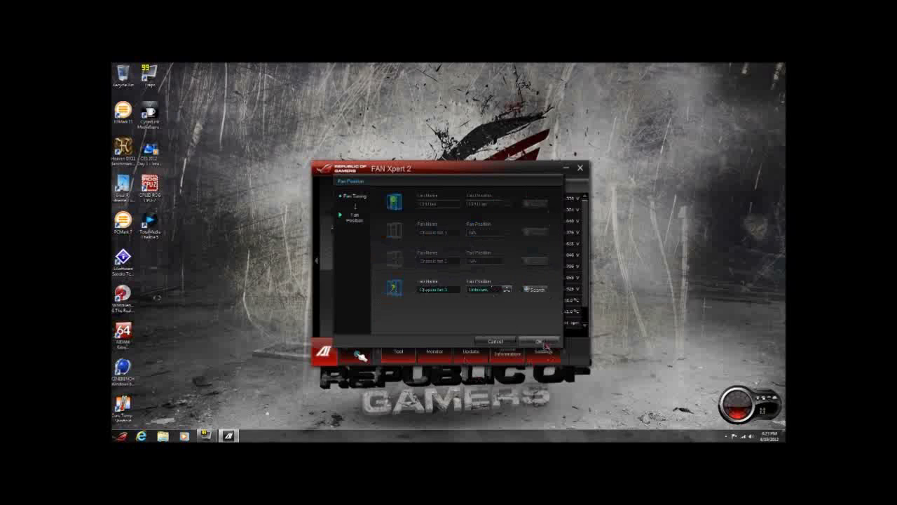
pyautogui.click(538, 340)
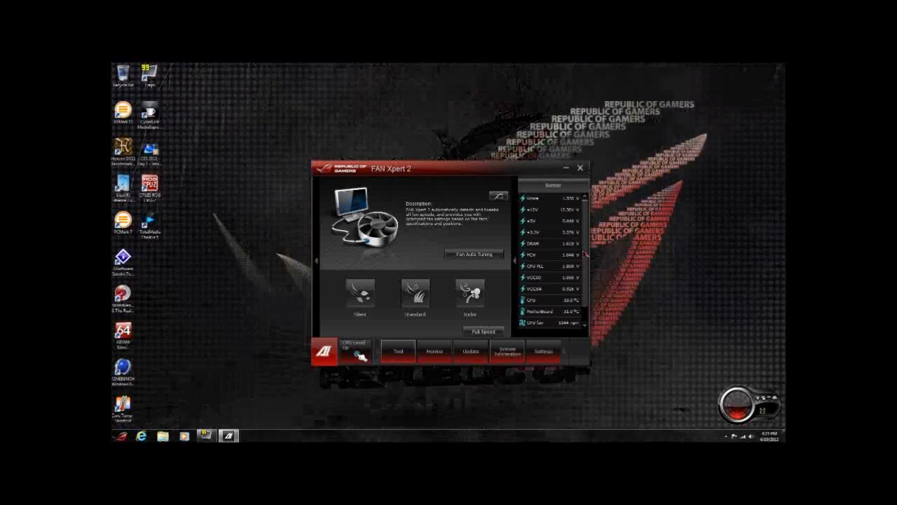
# Look through the fan readings in the sensor list and show the CPU fan's advanced control page, toggling to easy mode and back.
pyautogui.moveTo(585, 254); pyautogui.dragTo(588, 281)
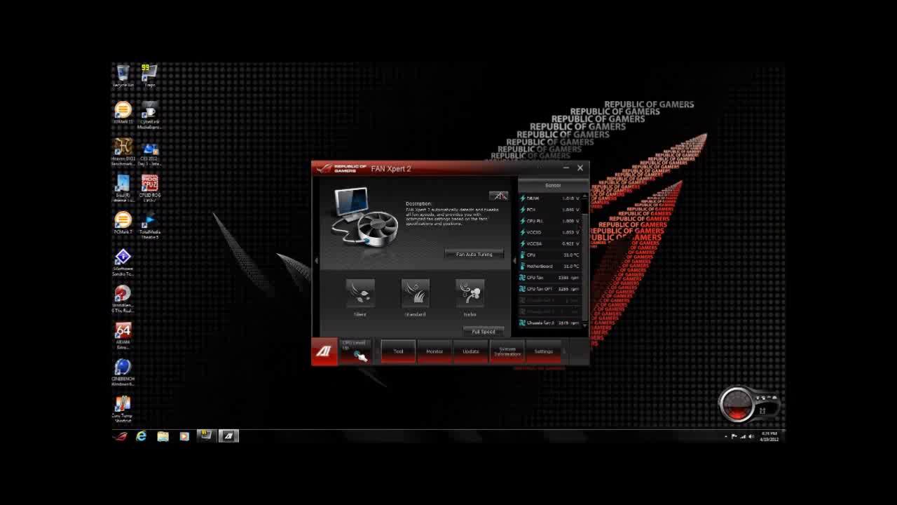
pyautogui.click(498, 197)
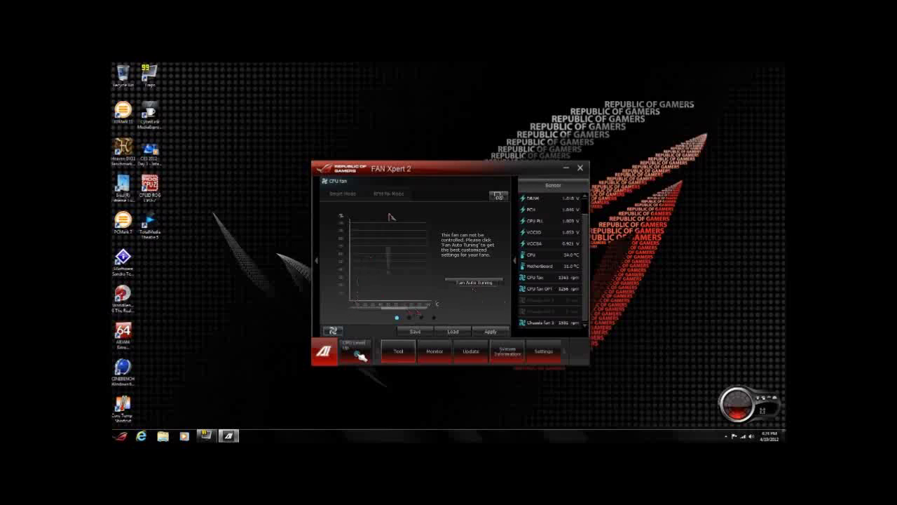
pyautogui.moveTo(357, 199)
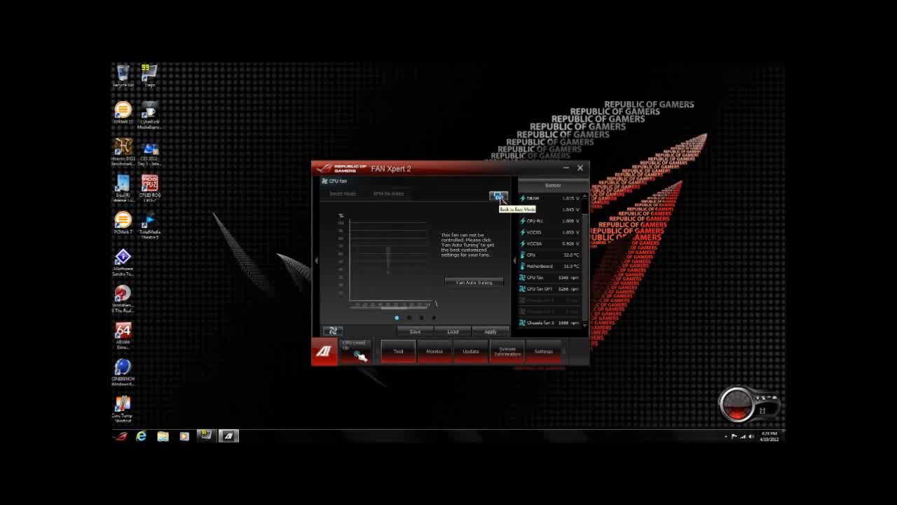
pyautogui.click(499, 196)
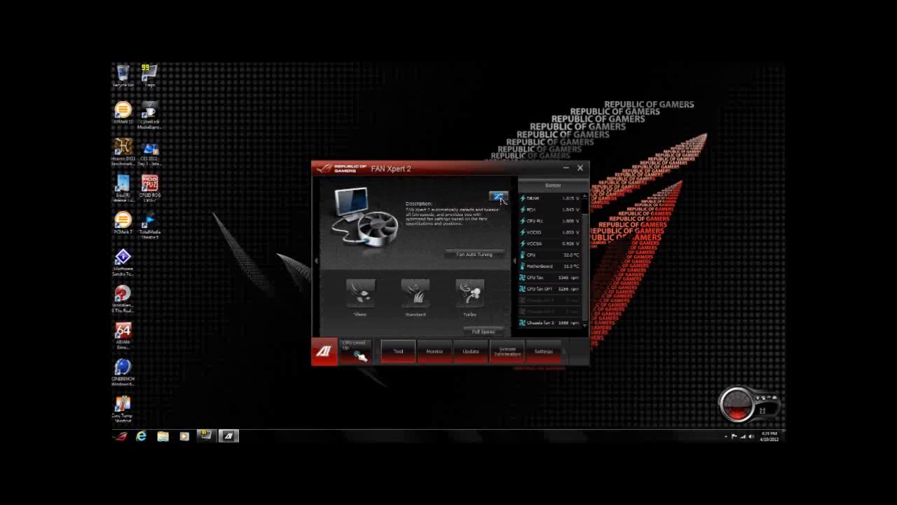
pyautogui.click(500, 197)
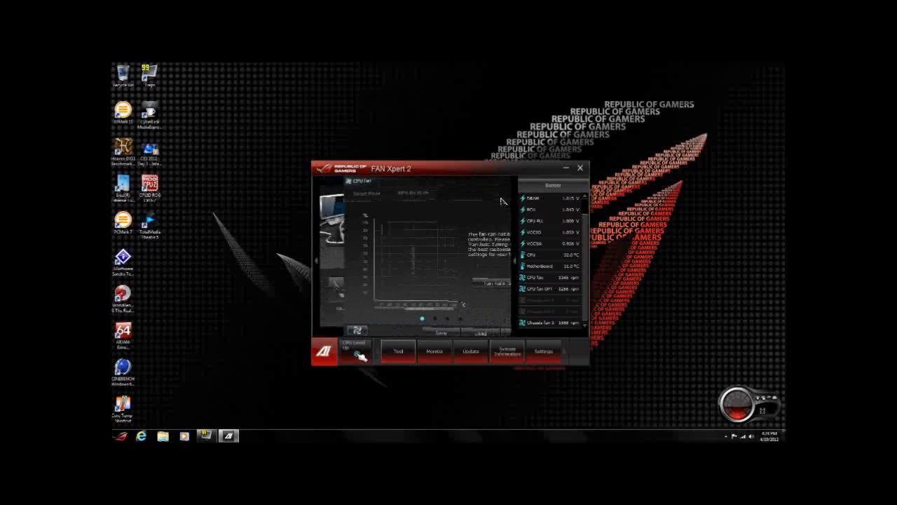
# Open Probe II and review its voltage, temperature, fan speed, preference and alert log pages, ending on the voltage page.
pyautogui.click(399, 352)
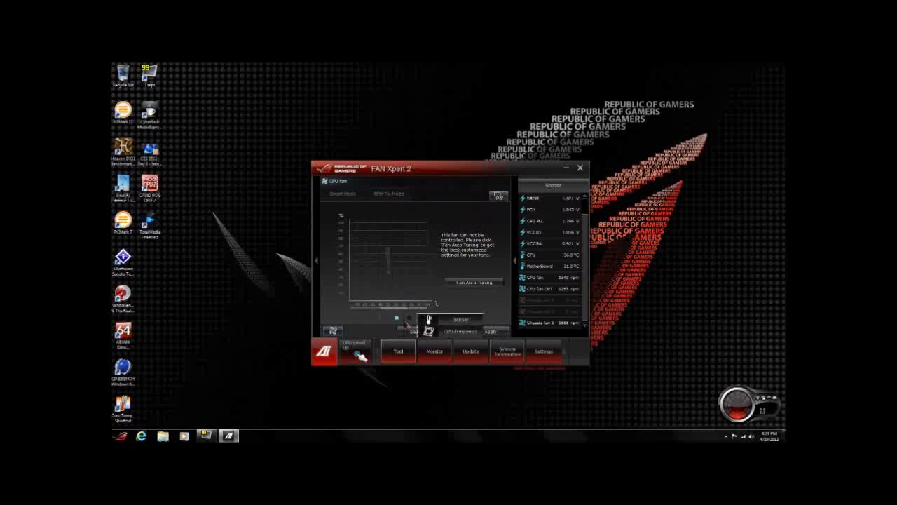
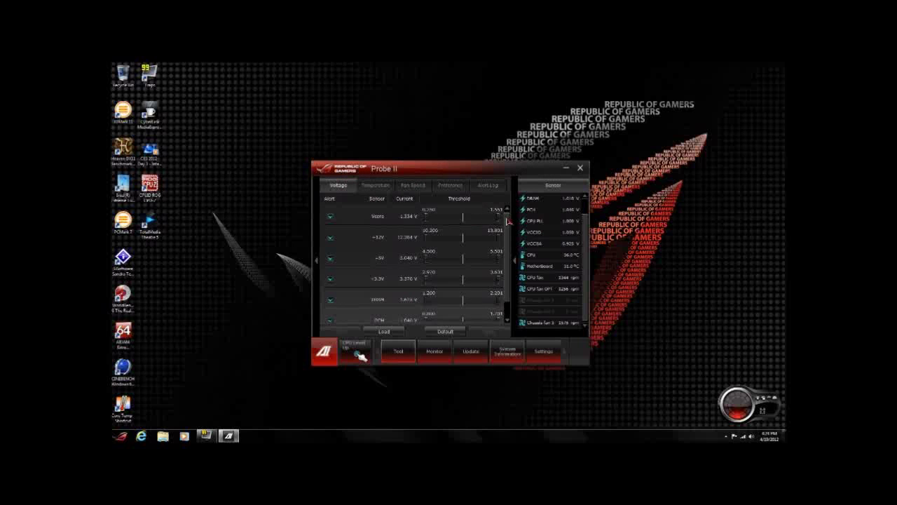
pyautogui.moveTo(507, 220)
pyautogui.mouseDown()
pyautogui.moveTo(515, 238)
pyautogui.moveTo(510, 220)
pyautogui.mouseUp()
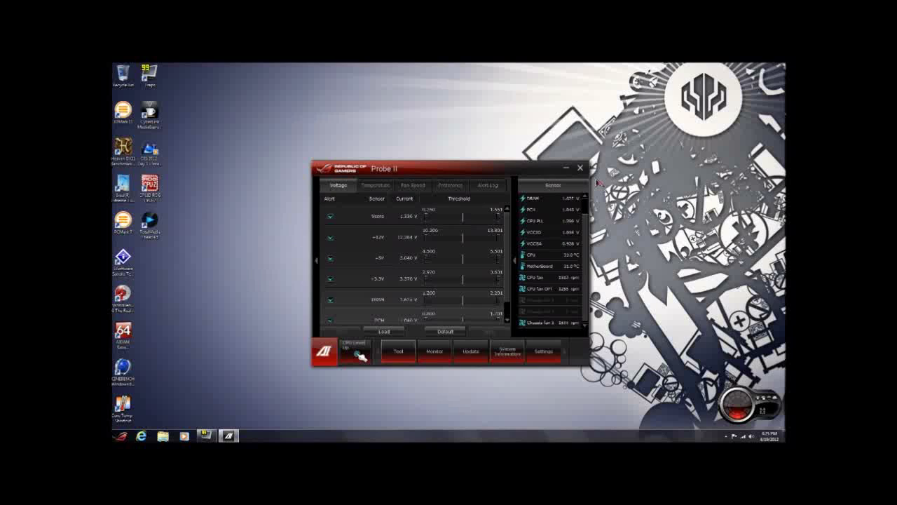
pyautogui.click(383, 188)
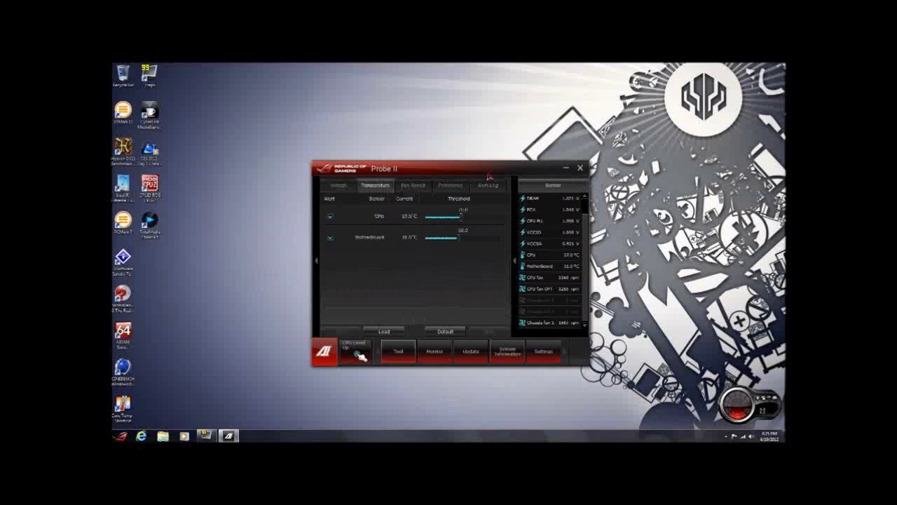
pyautogui.click(411, 186)
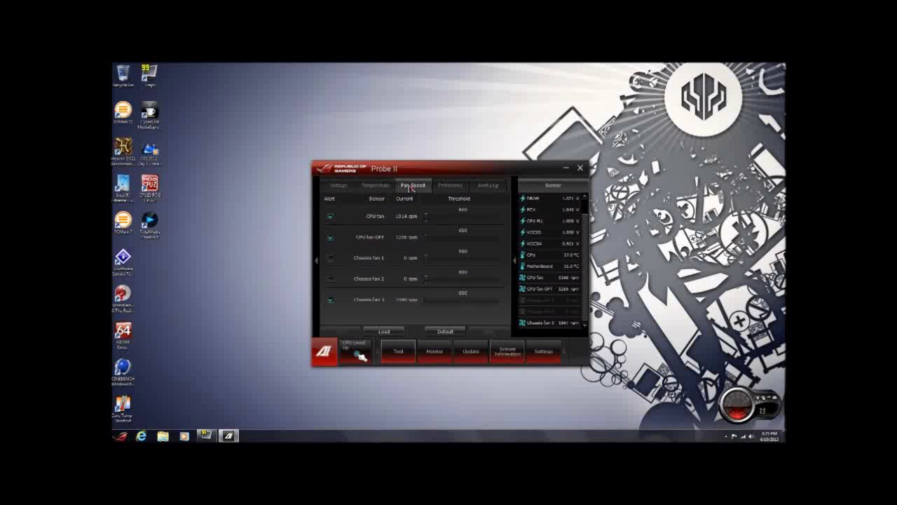
pyautogui.click(450, 186)
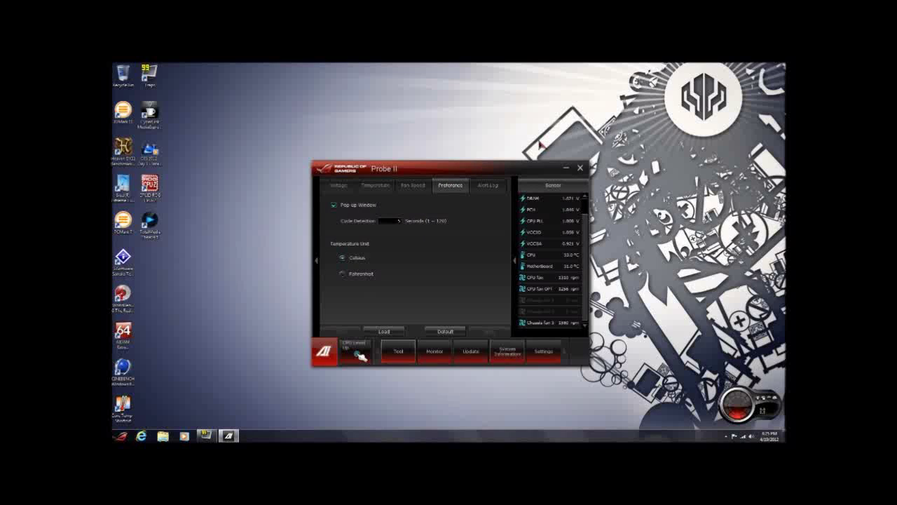
pyautogui.click(496, 186)
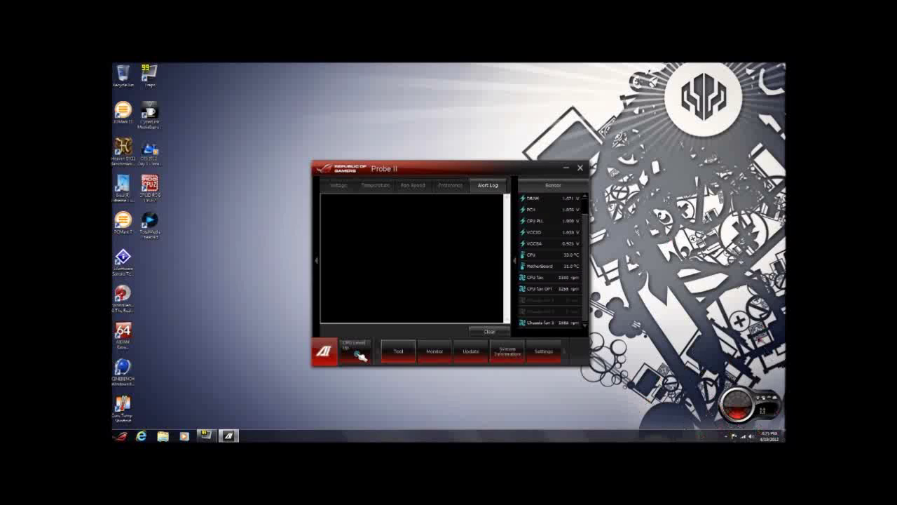
pyautogui.click(339, 186)
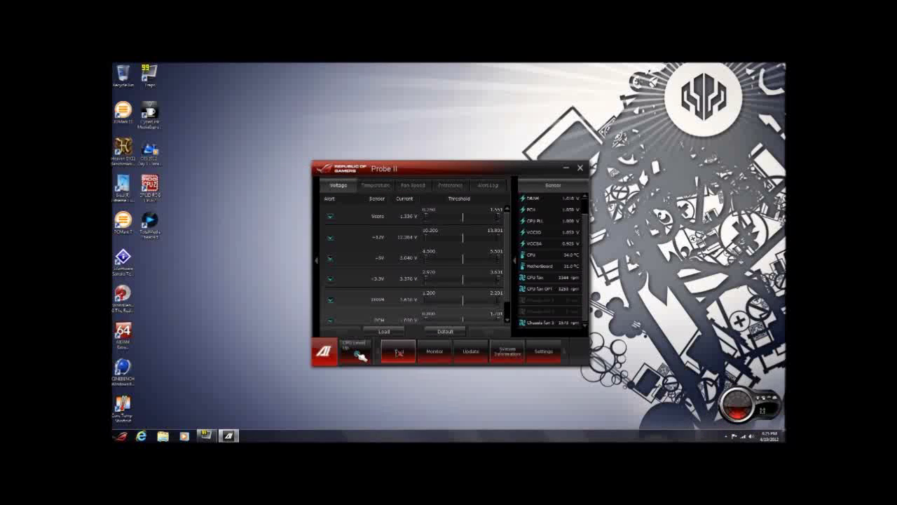
# Open Sensor Recorder and look through the list of voltages available for the monitoring graph.
pyautogui.click(398, 352)
pyautogui.click(421, 309)
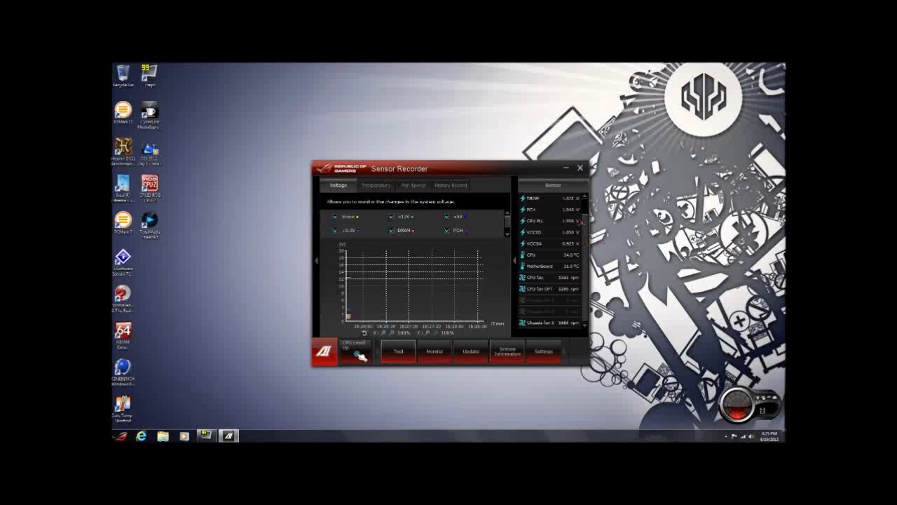
pyautogui.click(508, 234)
pyautogui.click(508, 233)
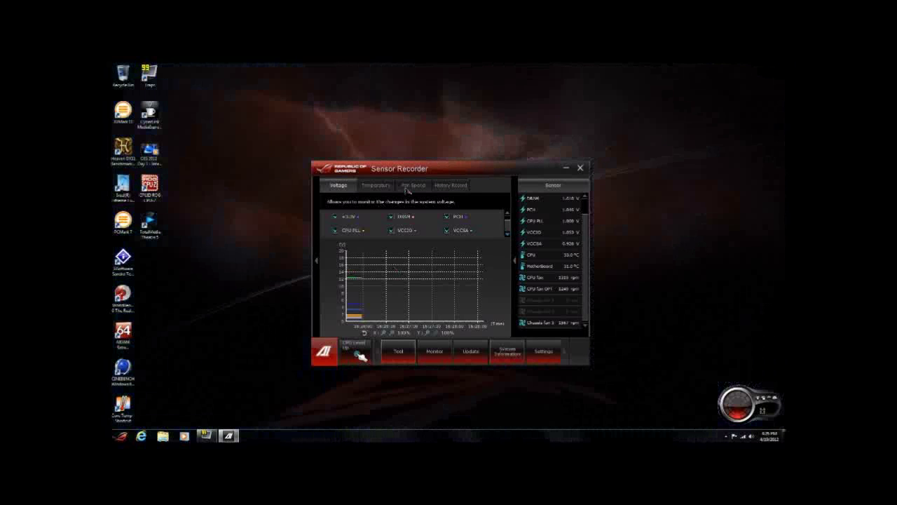
# Show the Ai Charger+ tool and its fast-charging option, and open the USB 3.0 Boost tool.
pyautogui.click(398, 351)
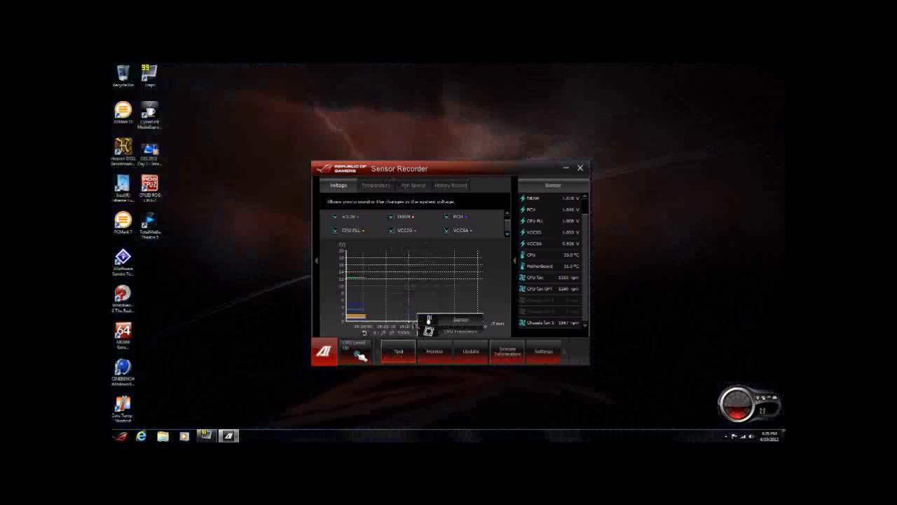
pyautogui.click(413, 323)
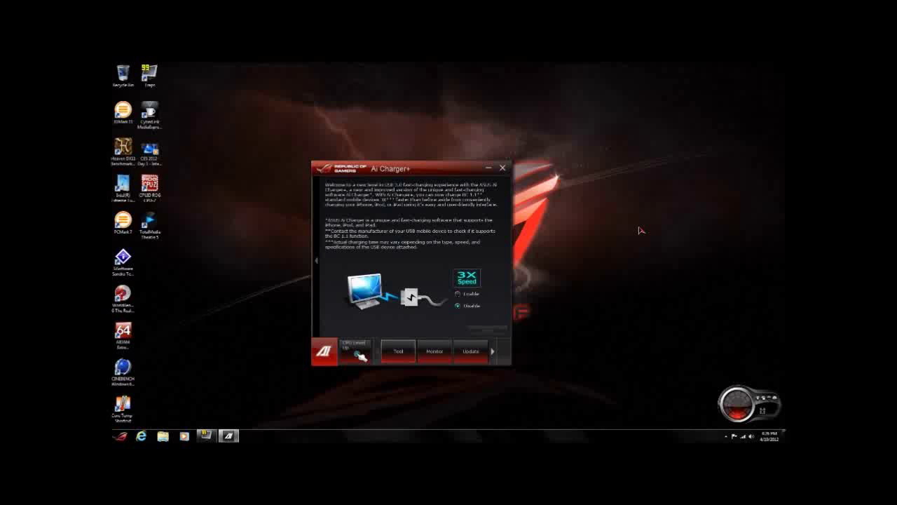
pyautogui.click(406, 354)
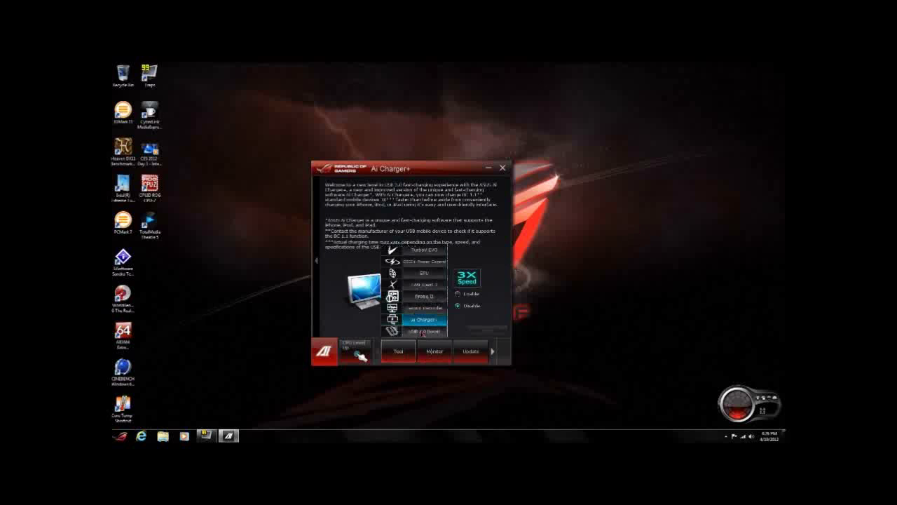
pyautogui.click(422, 331)
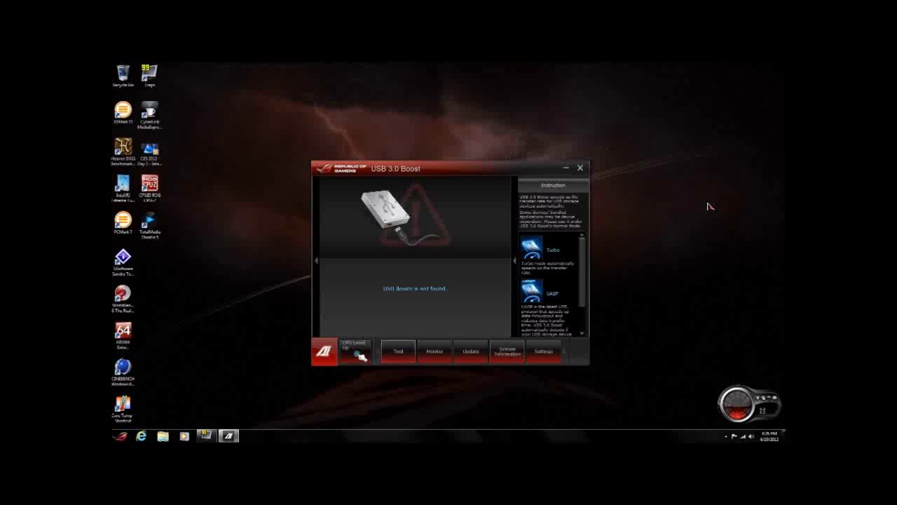
# Show the Sensor monitor beside USB 3.0 Boost and return to the tool's instructions.
pyautogui.click(401, 356)
pyautogui.click(428, 356)
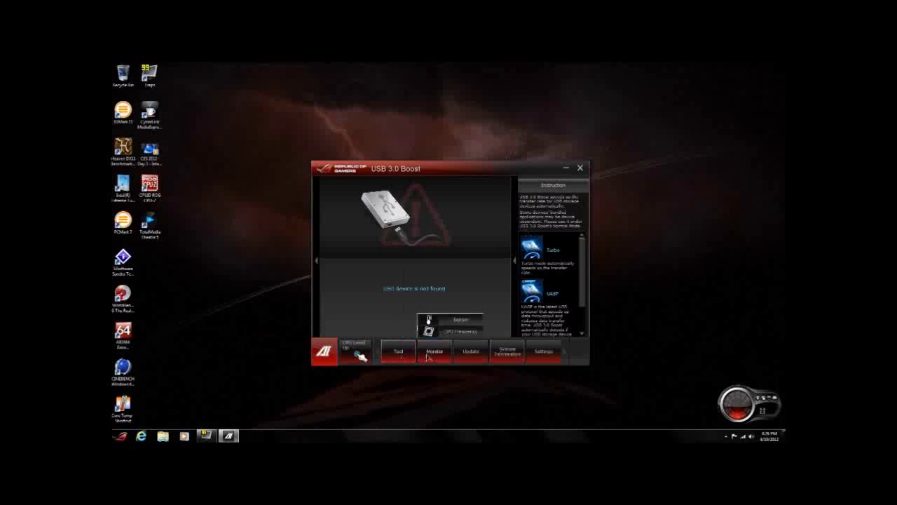
pyautogui.click(459, 319)
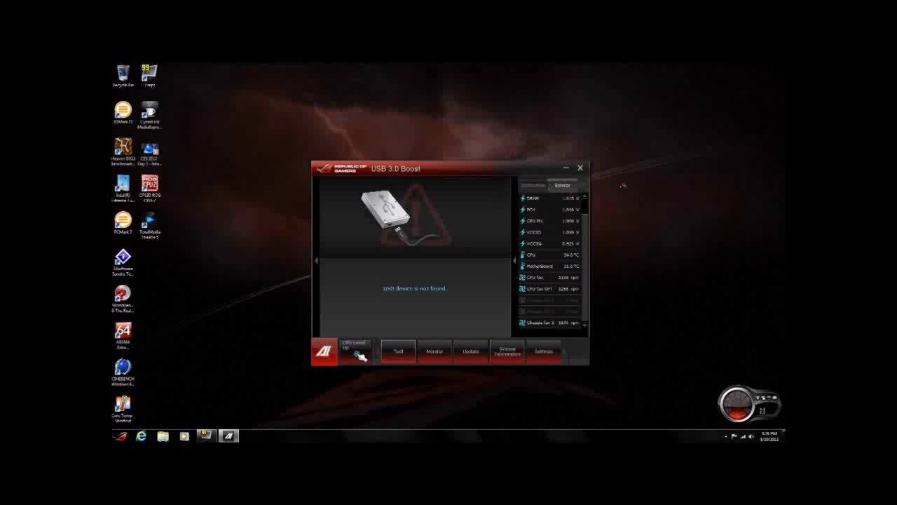
pyautogui.click(539, 188)
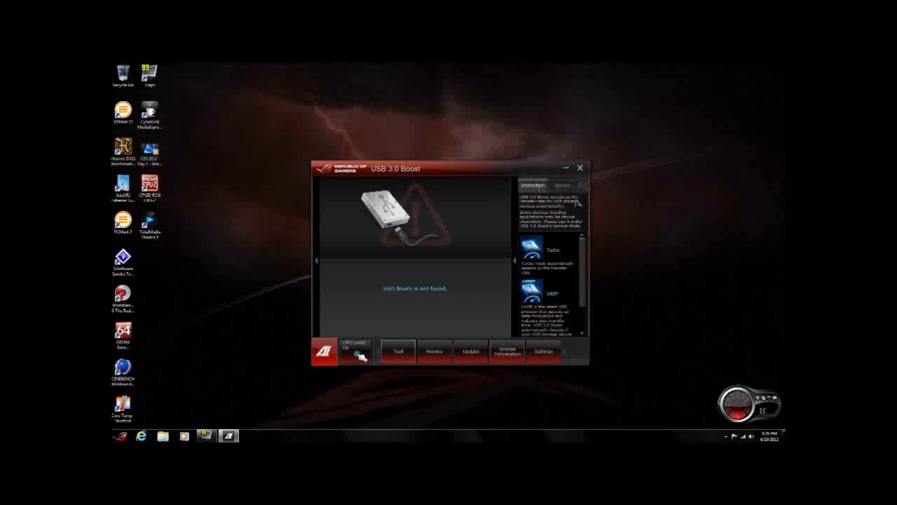
# Show the Sensor readings and the CPU Frequency monitor beside USB 3.0 Boost, and bring up the list of update tools.
pyautogui.click(560, 188)
pyautogui.click(429, 354)
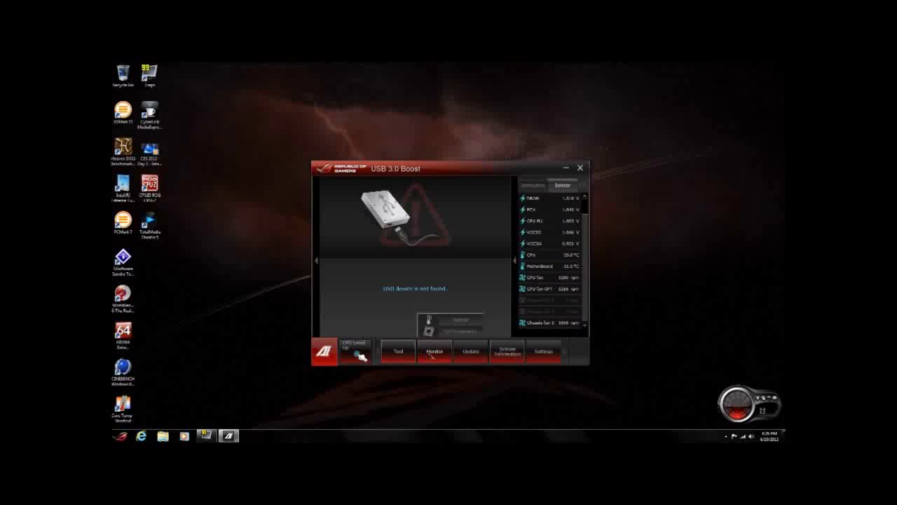
pyautogui.click(447, 334)
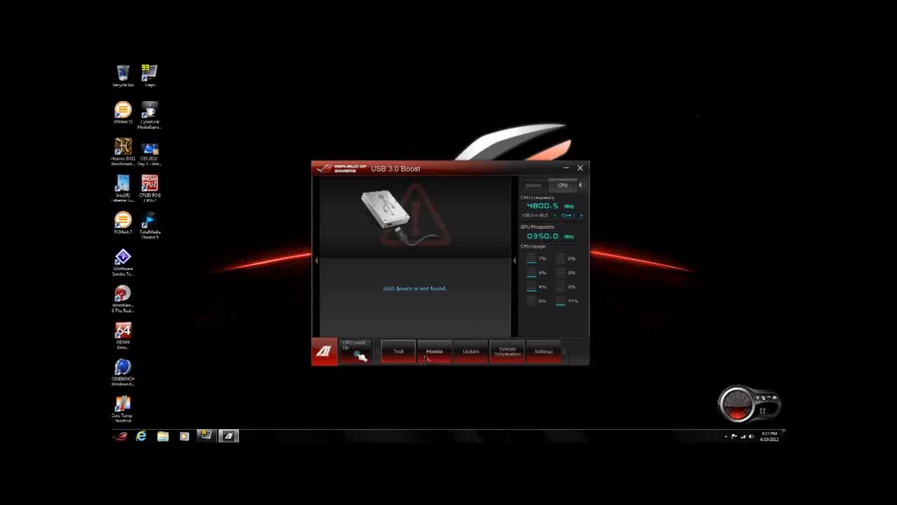
pyautogui.click(466, 359)
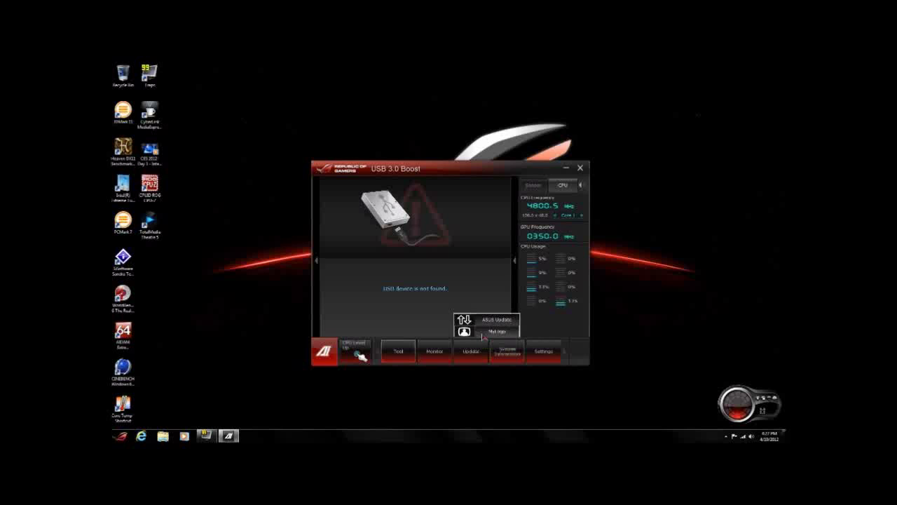
# Review the motherboard, CPU and SPD pages of System Information, and open the AI Suite application settings.
pyautogui.click(508, 355)
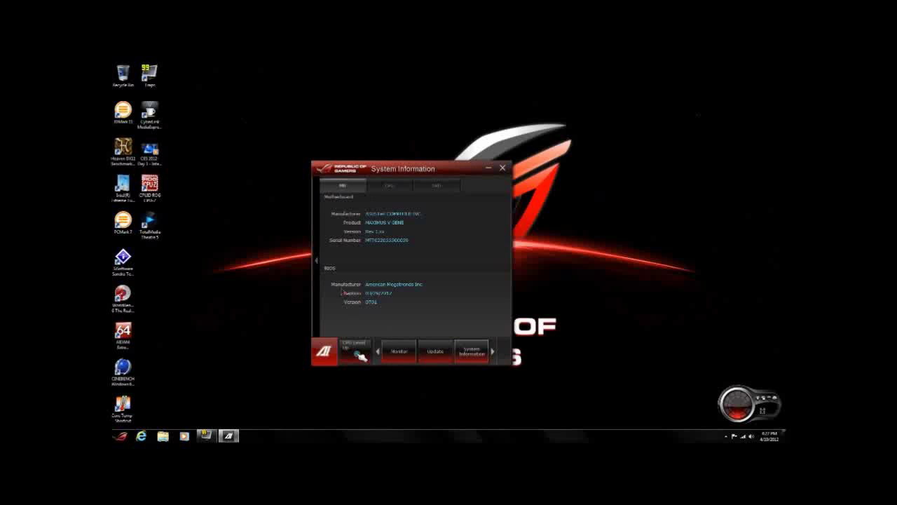
pyautogui.click(393, 186)
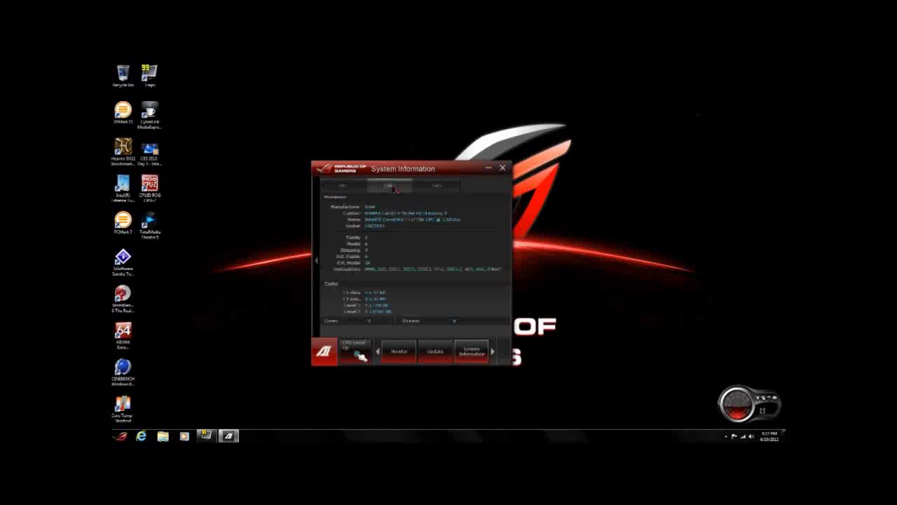
pyautogui.click(447, 188)
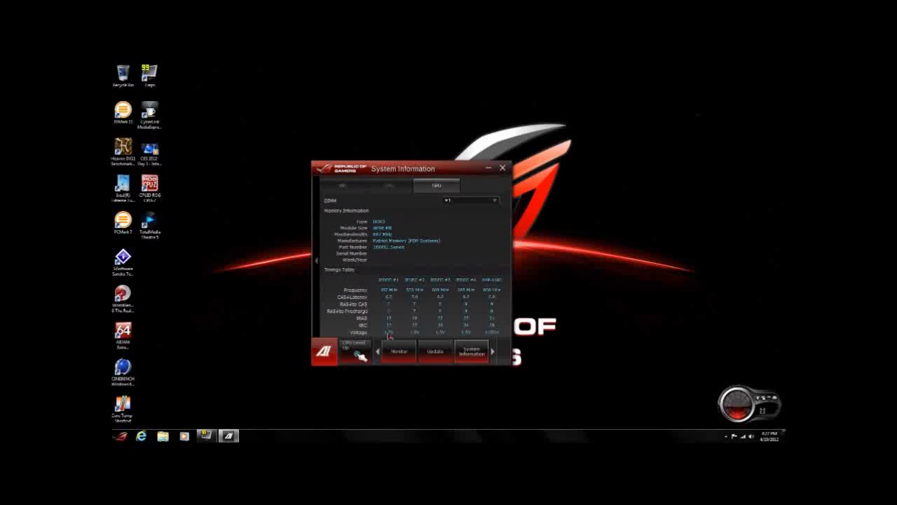
pyautogui.click(493, 352)
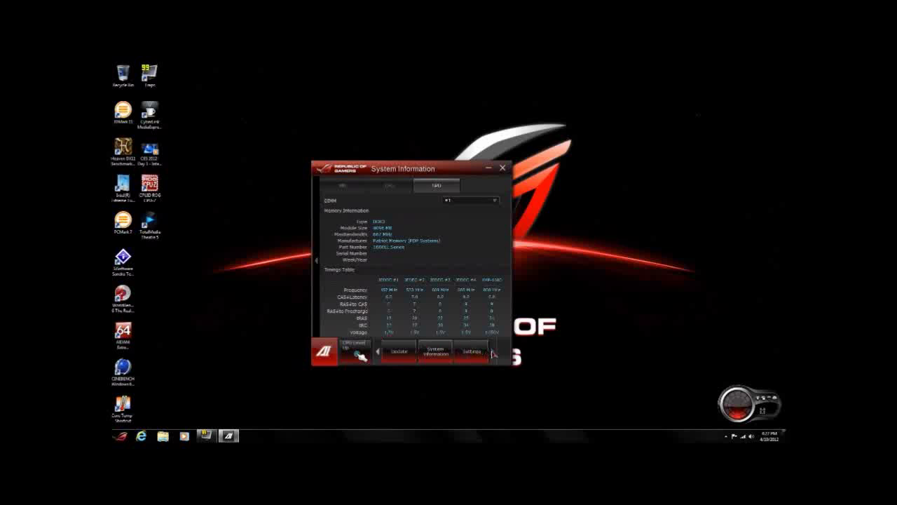
pyautogui.click(472, 351)
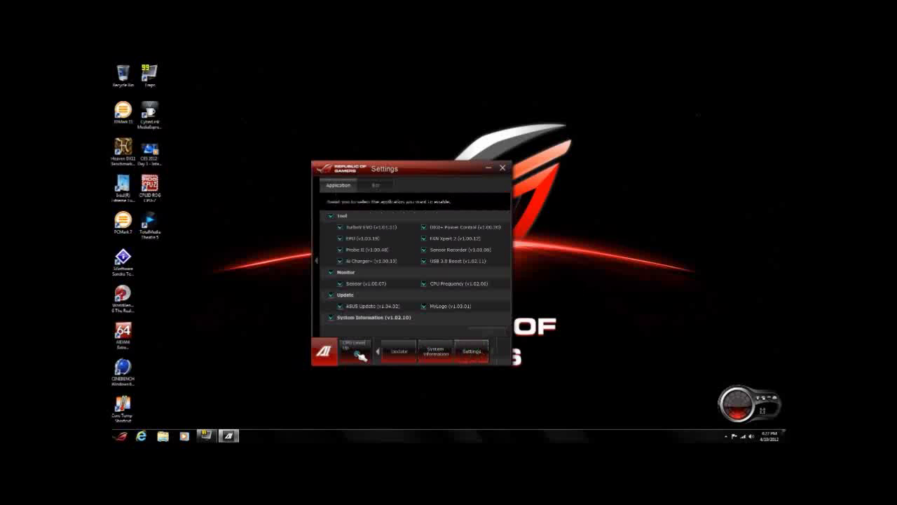